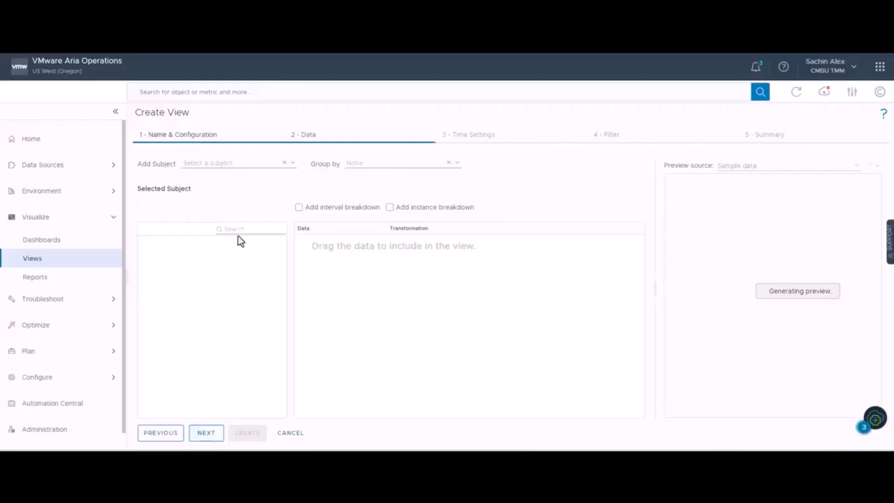
Step: Add Virtual Machine from vCenter as the subject of the view
left_click(252, 160)
type("virt")
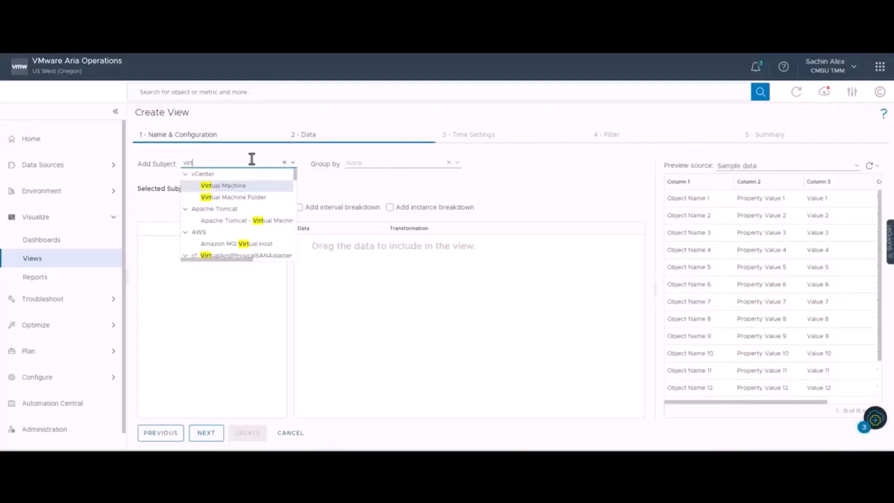
left_click(237, 187)
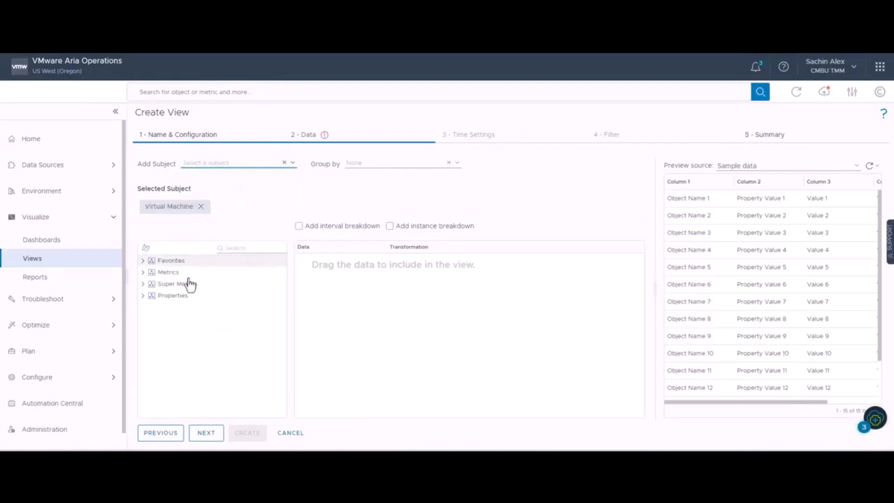
Step: Add the Summary properties Parent Cluster, Parent Host and Datastore(s) to the view's data
left_click(143, 296)
scroll(198, 358, "down", 3)
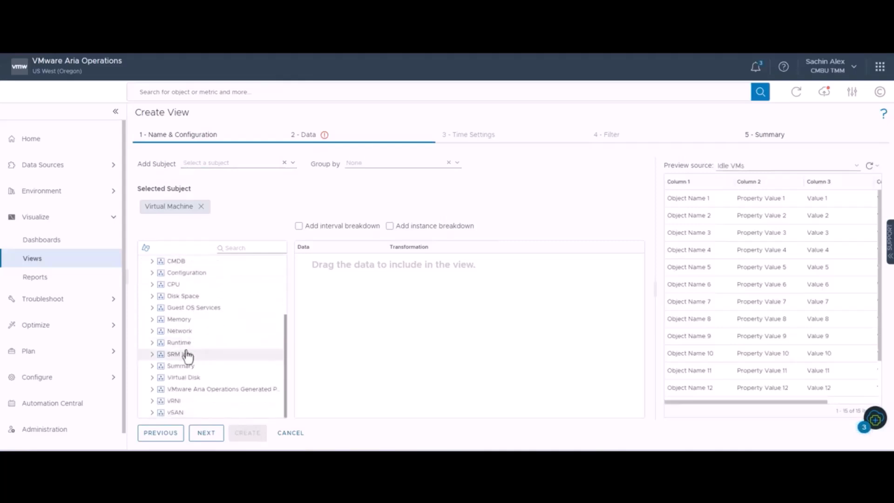
left_click(152, 366)
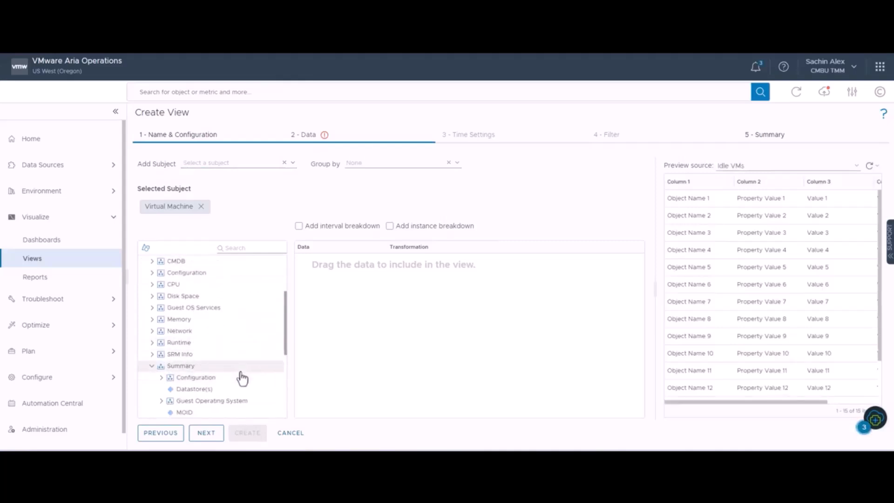
scroll(223, 375, "down", 2)
scroll(222, 379, "down", 2)
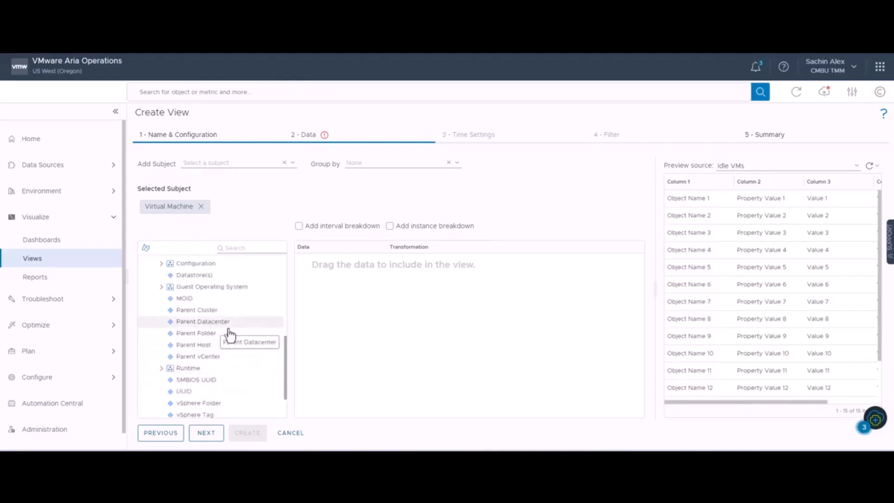
left_click_drag(218, 317, 361, 308)
left_click_drag(192, 350, 354, 315)
left_click_drag(211, 281, 356, 297)
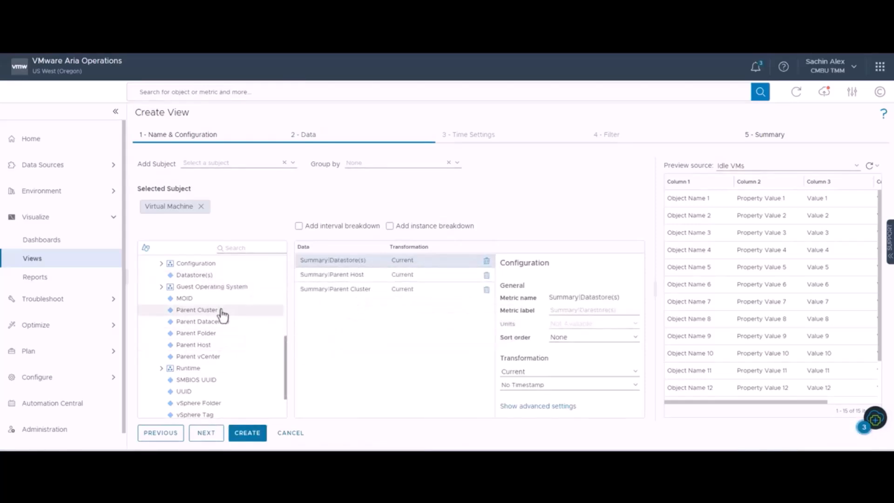
Step: Add the metrics Configuration|Hardware|Number of CPUs and Memory|Total Capacity to the view's data
left_click_drag(285, 350, 279, 257)
left_click(143, 295)
left_click(143, 273)
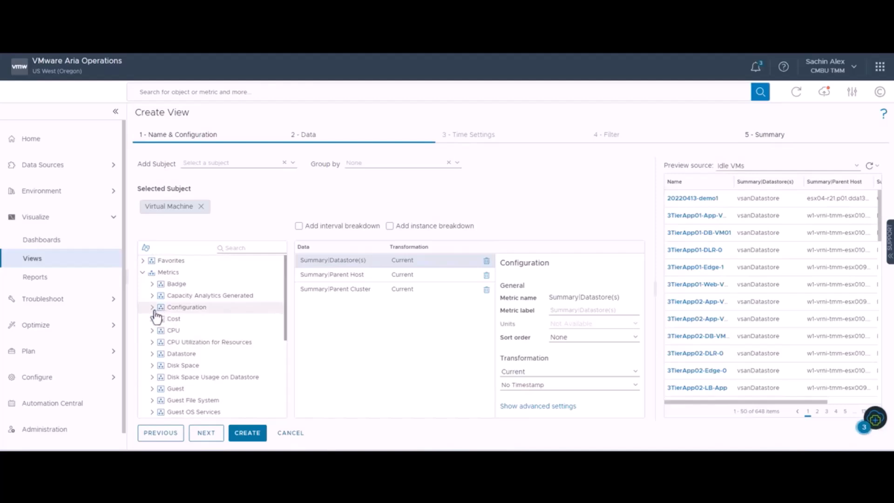
scroll(158, 344, "down", 2)
scroll(159, 347, "down", 5)
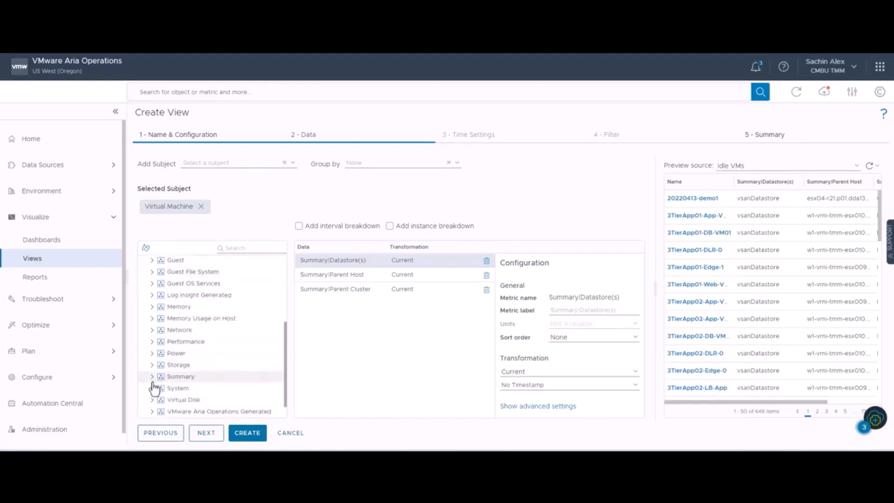
scroll(155, 368, "up", 7)
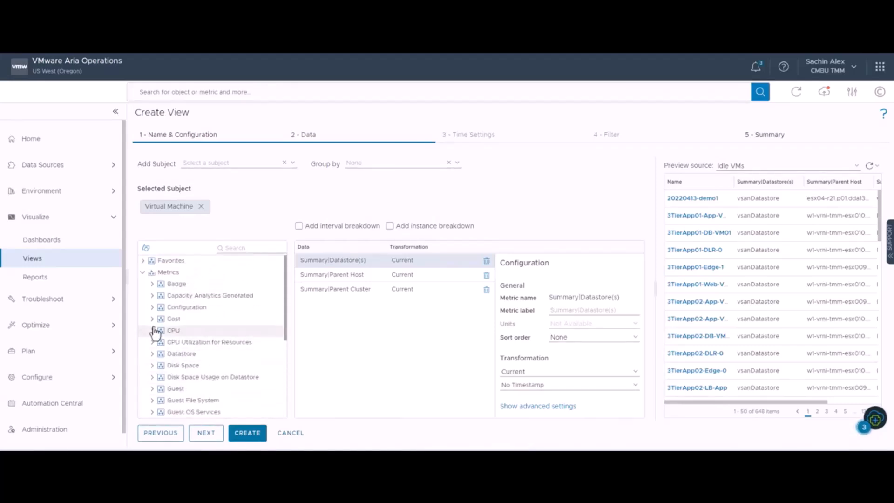
left_click(153, 331)
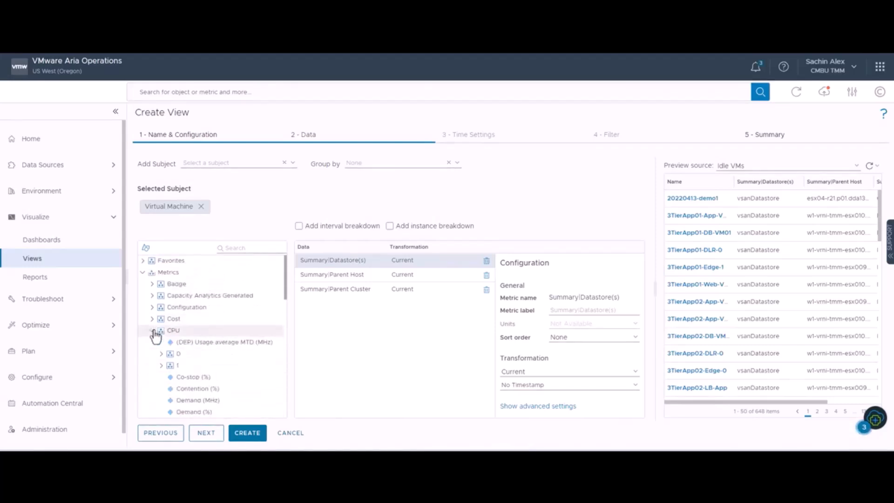
left_click(153, 331)
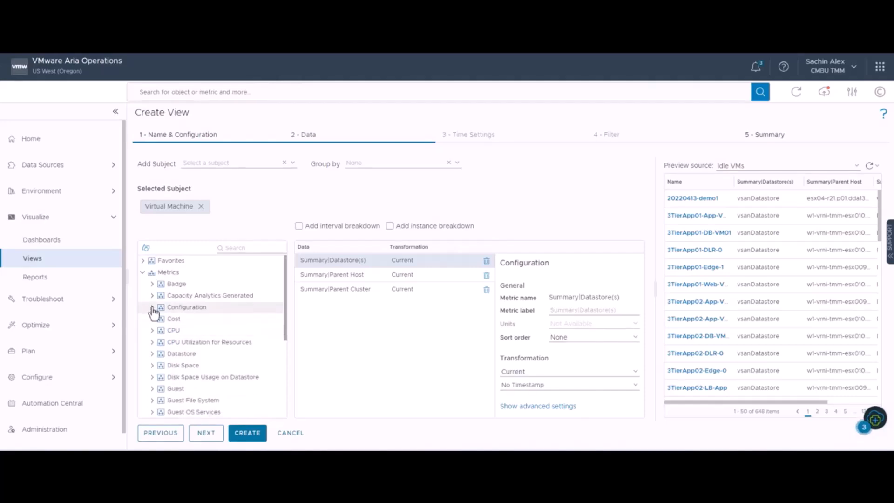
left_click(153, 308)
left_click(160, 320)
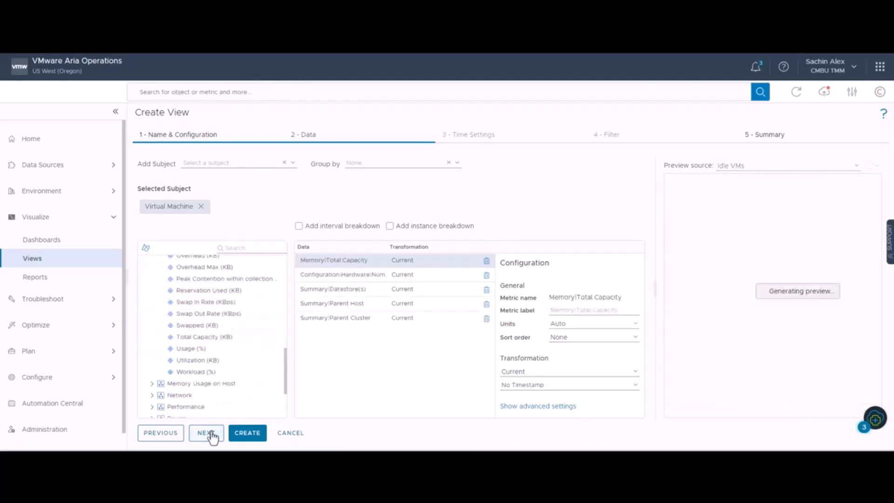
Step: Accept the default time settings and leave the filter empty, proceeding to the view's summary configuration
left_click(206, 433)
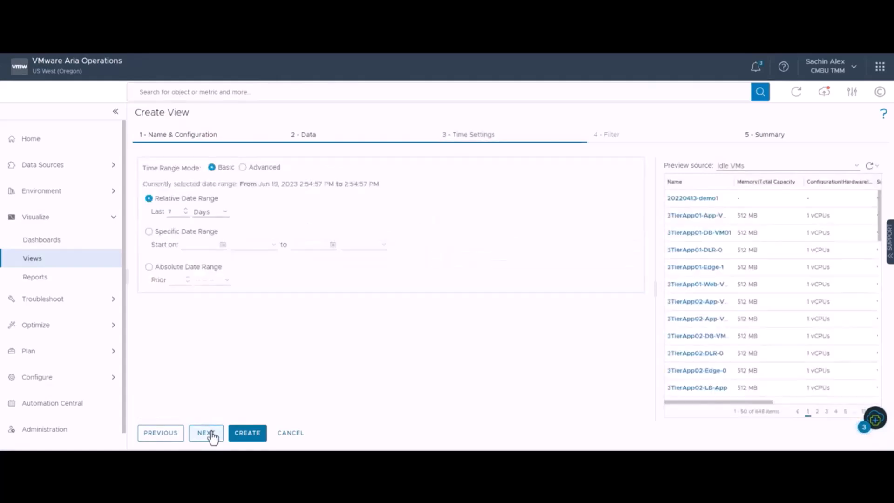
left_click(210, 434)
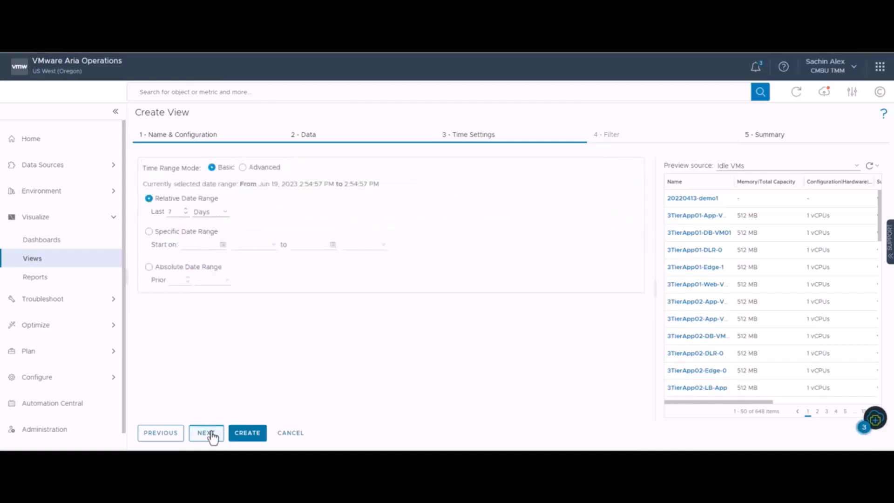
left_click(211, 434)
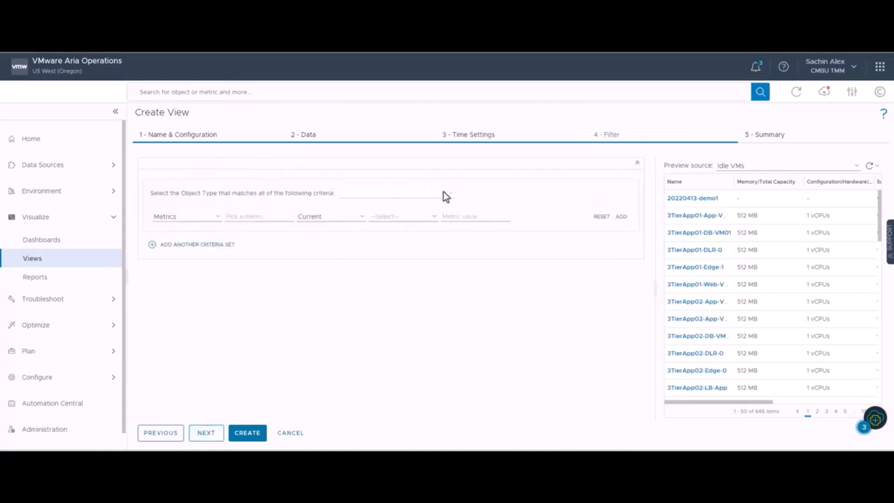
left_click(207, 435)
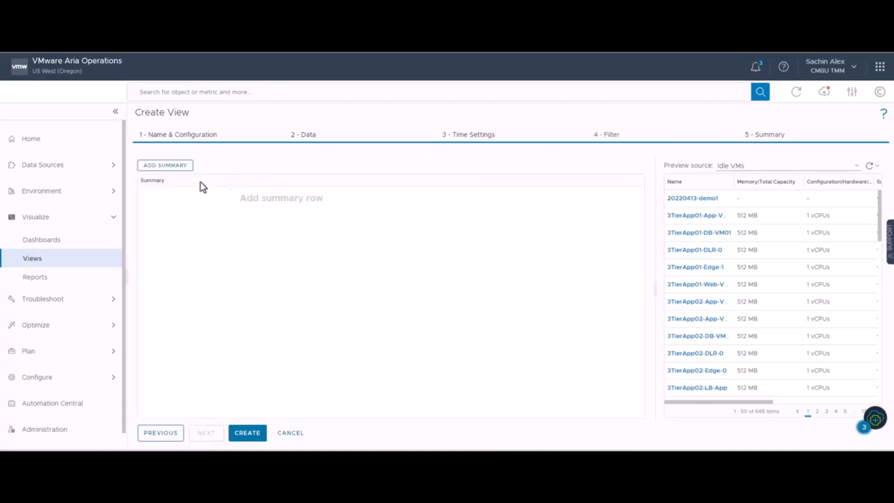
Step: Add a summary row to the view and set its aggregation to Sum
left_click(180, 167)
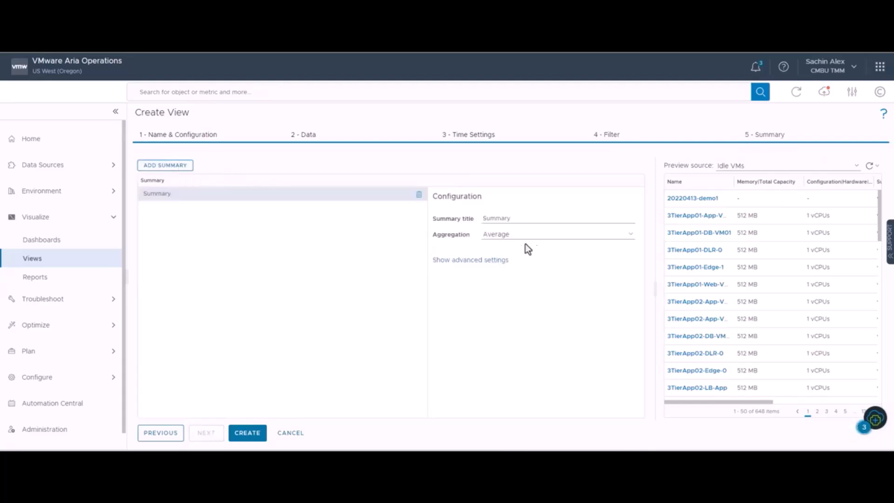
left_click(535, 233)
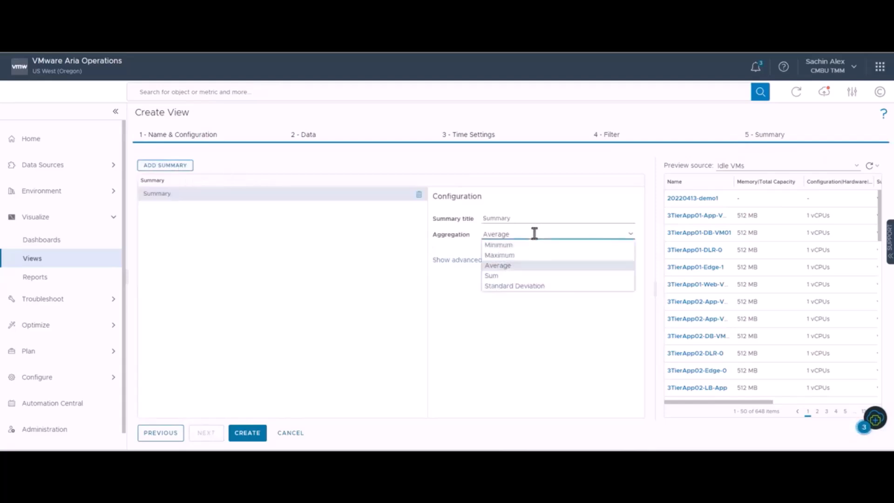
left_click(511, 285)
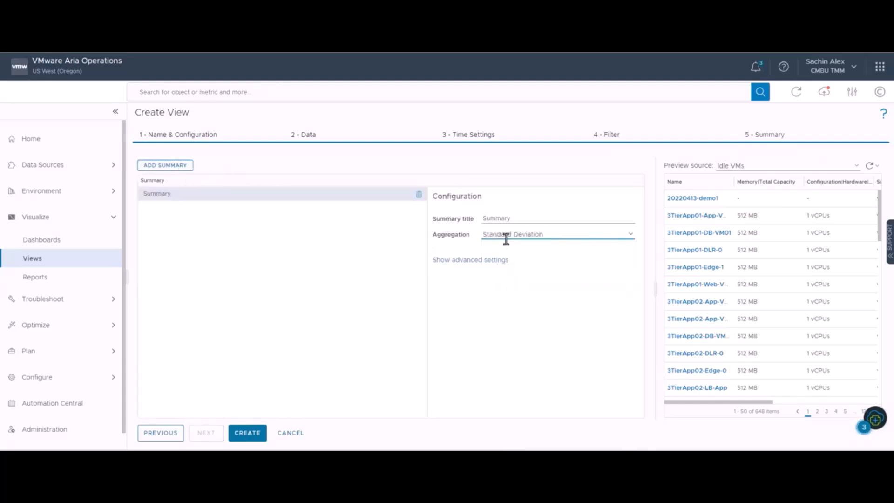
left_click(505, 237)
left_click(494, 276)
Step: Restrict the summary row to Memory|Total Capacity and Number of CPUs (vCPUs), and create the view
left_click(480, 265)
left_click(439, 271)
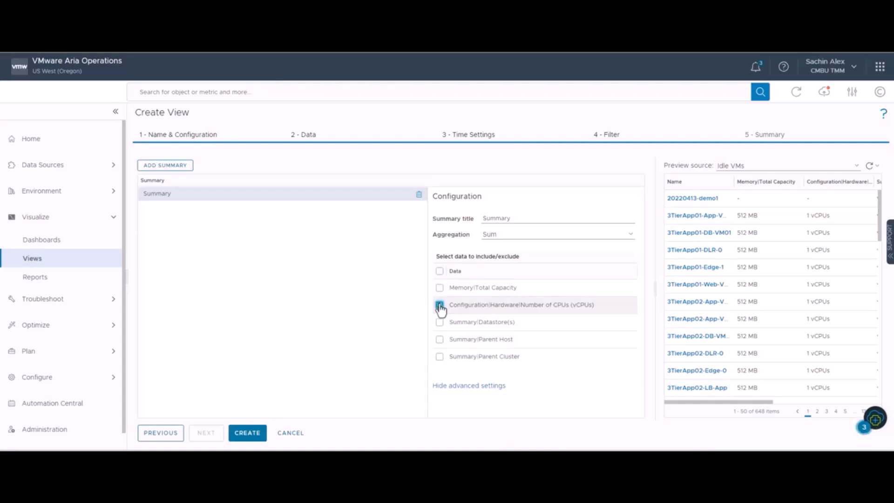
left_click(440, 305)
left_click(440, 288)
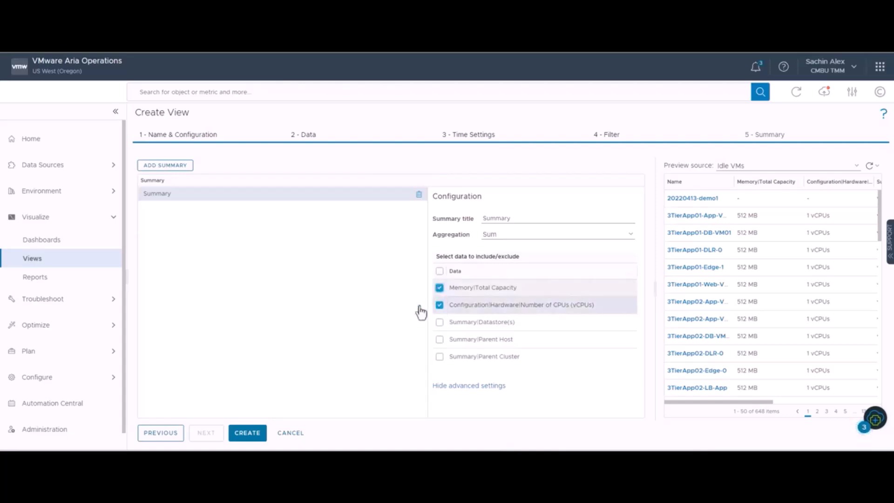
left_click(247, 433)
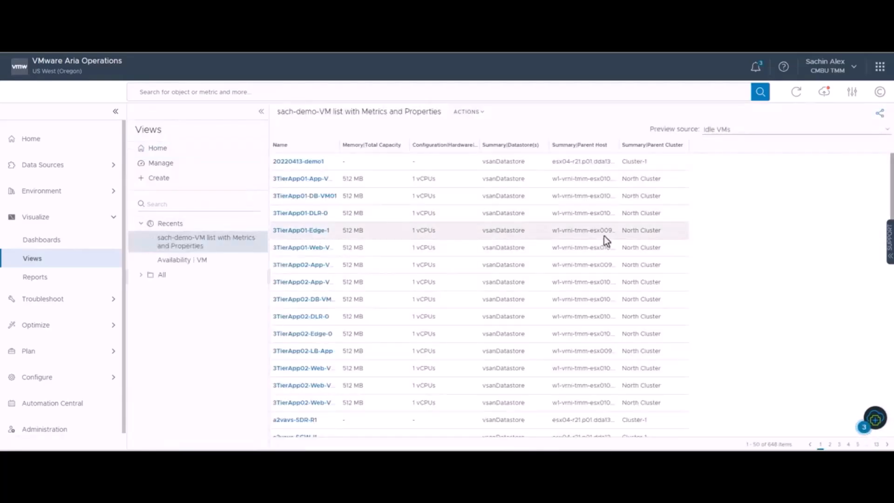
Step: Preview the new view with vSphere World (vSphere Hosts and Clusters) as source and sort it by Memory|Total Capacity
left_click(885, 131)
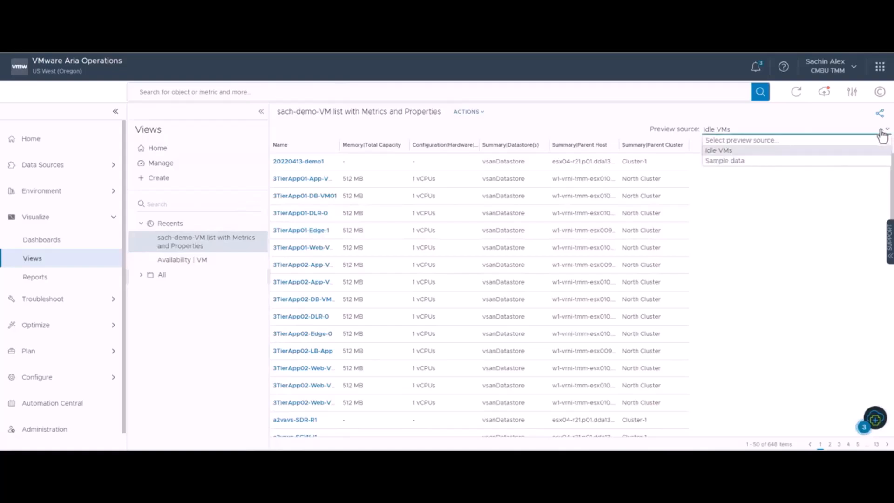
left_click(759, 142)
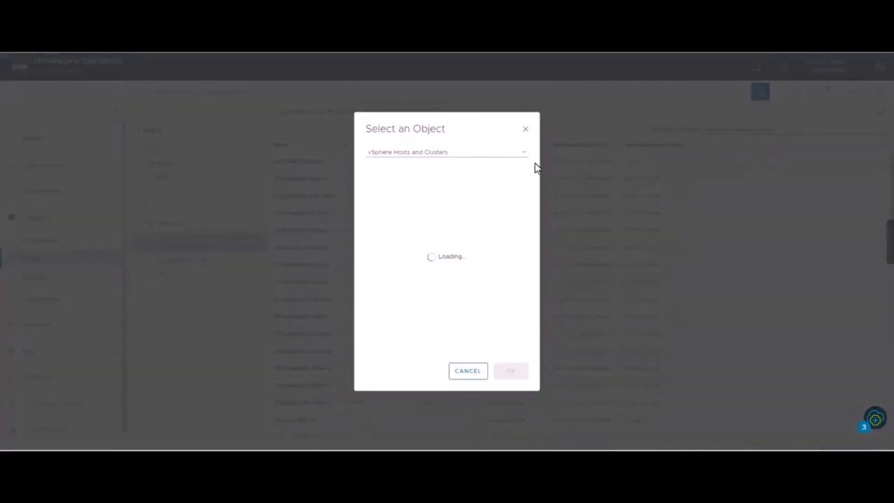
left_click(524, 153)
left_click(467, 149)
left_click(416, 173)
left_click(512, 372)
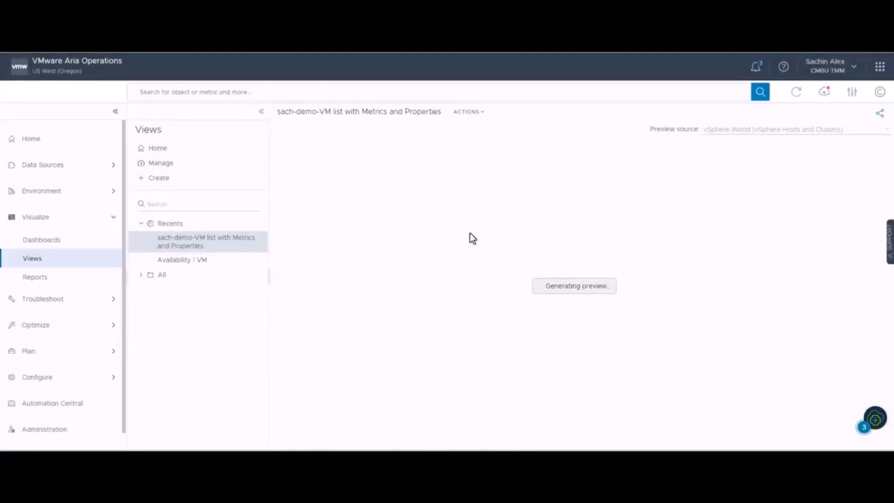
left_click(388, 146)
left_click(387, 145)
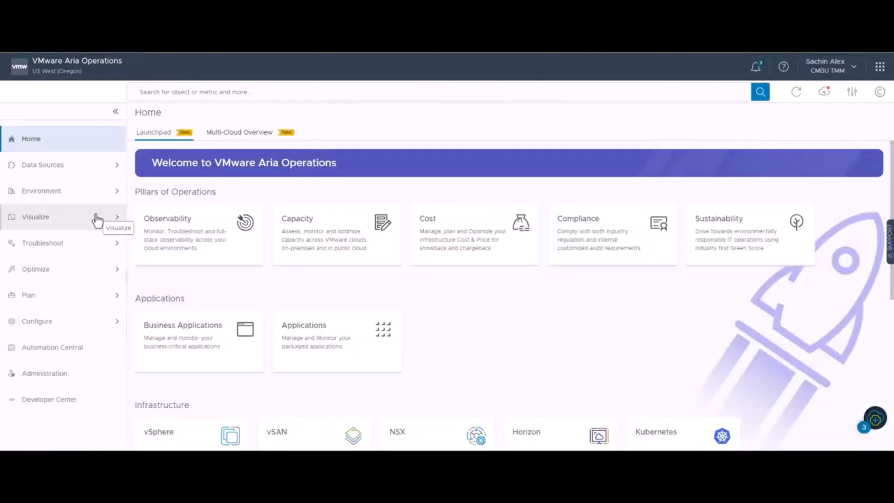
Step: Start creating a new view of the Distribution type
left_click(97, 219)
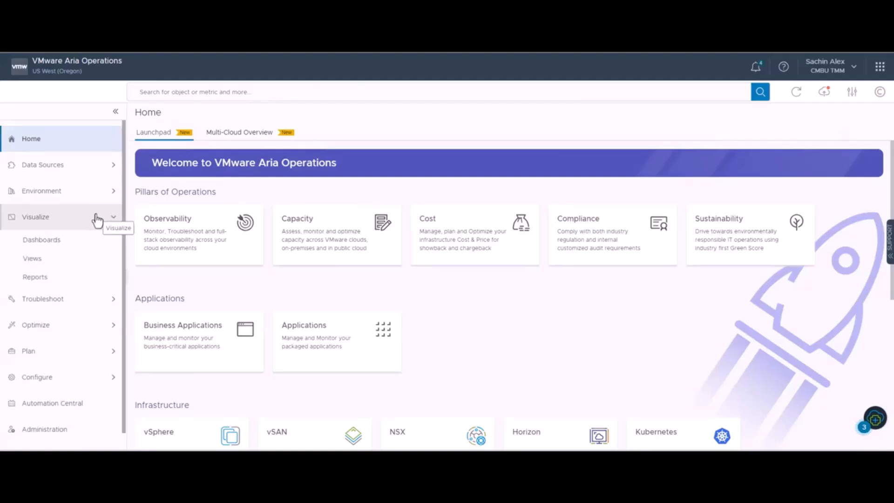
left_click(75, 261)
left_click(159, 178)
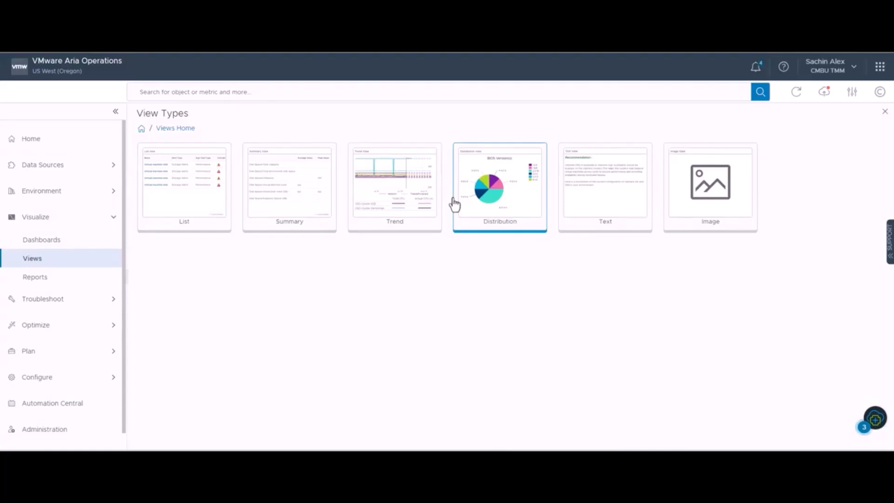
left_click(509, 193)
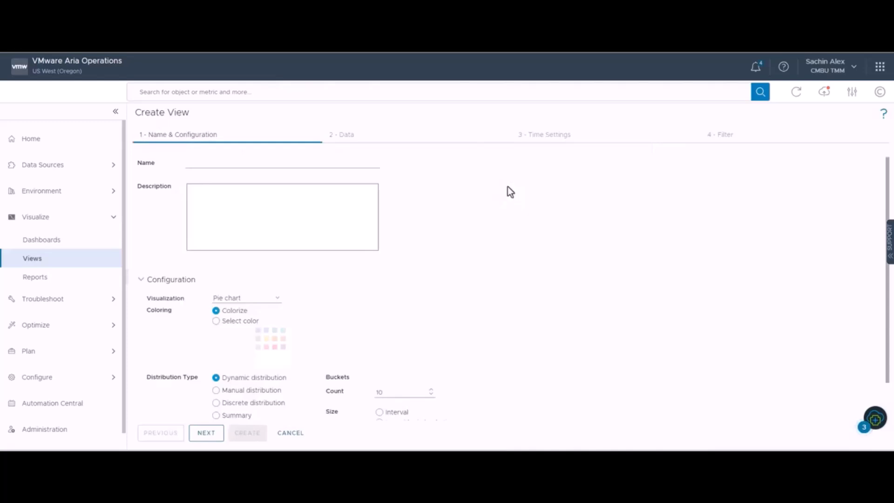
Step: Name the view "sach-vCPU count for hosts" and enter "vCPU Count for hosts" as its description
left_click(205, 166)
type("sach-vCPU count for hosts")
left_click(252, 202)
type("vCPU Count for hosts")
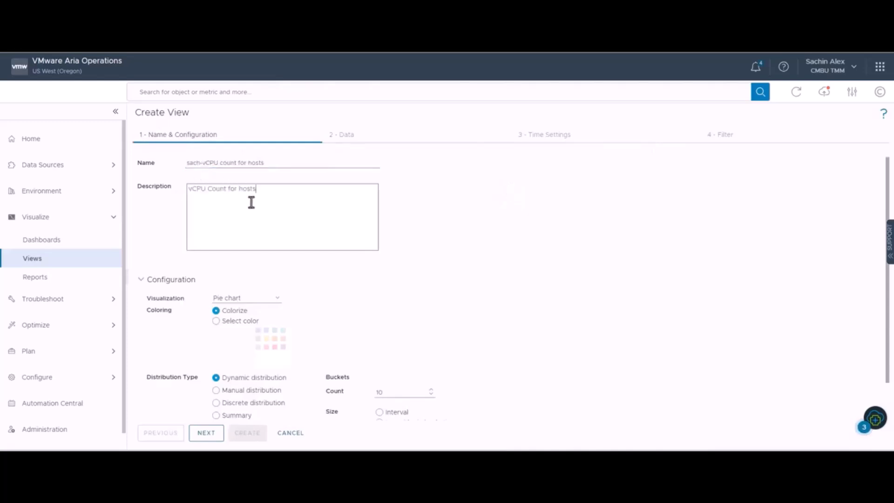
Step: Configure the view as a Bar chart with Select color coloring and Discrete distribution
left_click(277, 300)
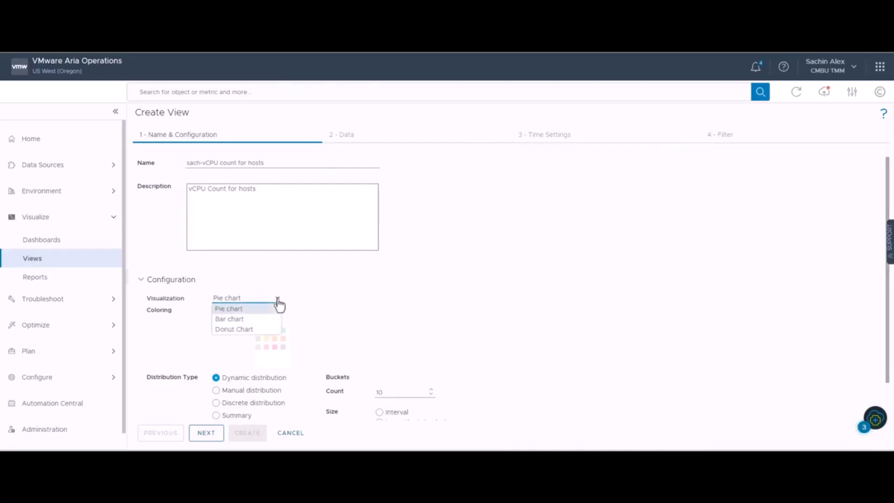
left_click(237, 319)
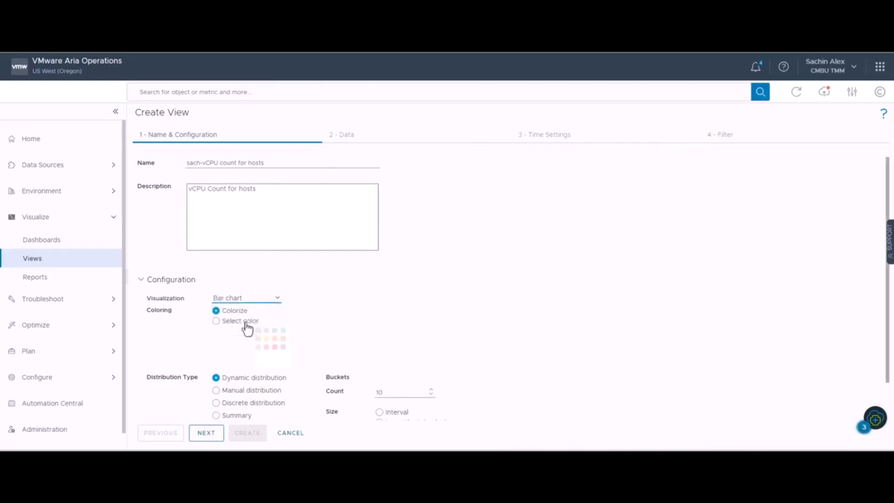
left_click(217, 325)
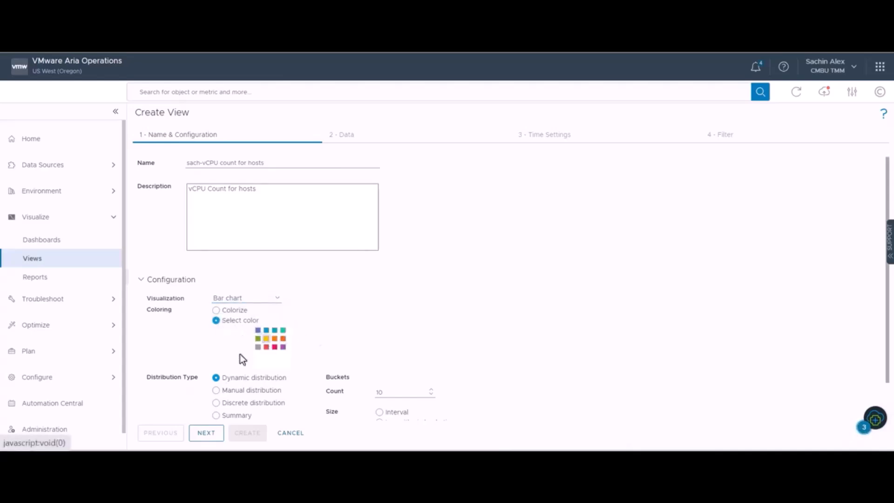
scroll(222, 394, "down", 1)
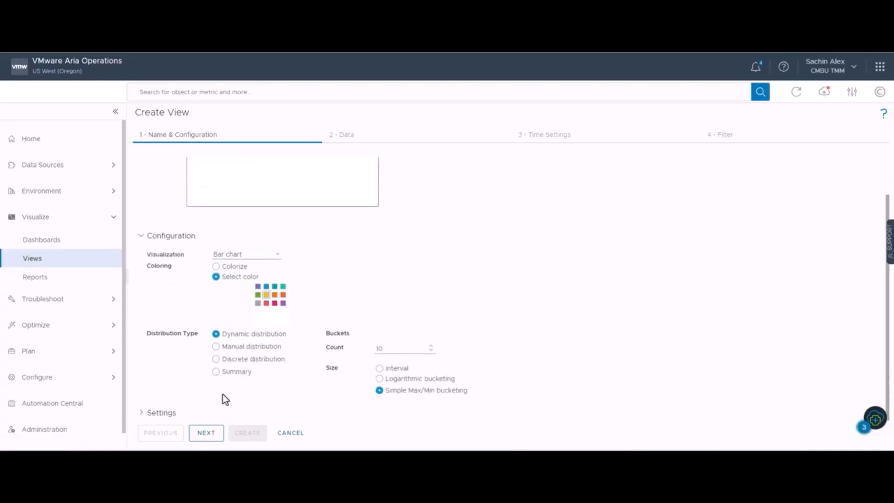
left_click(216, 359)
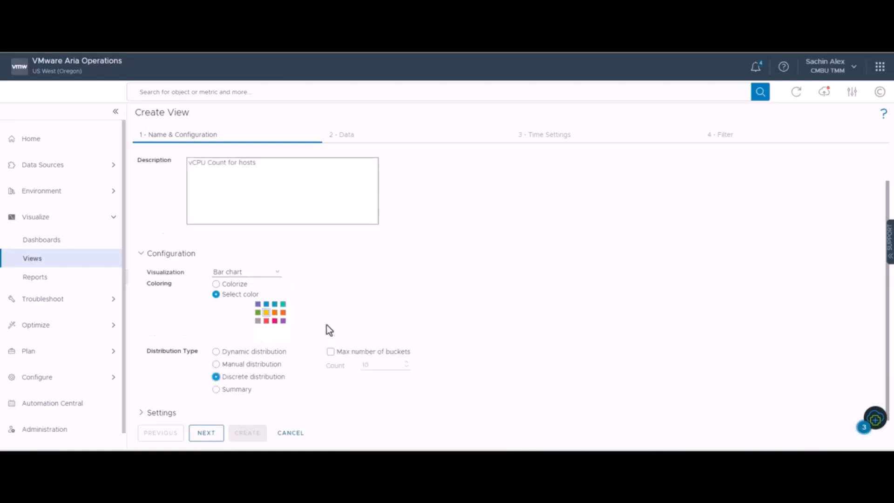
Step: Continue to the view's data configuration and set Host System as the subject
left_click(212, 435)
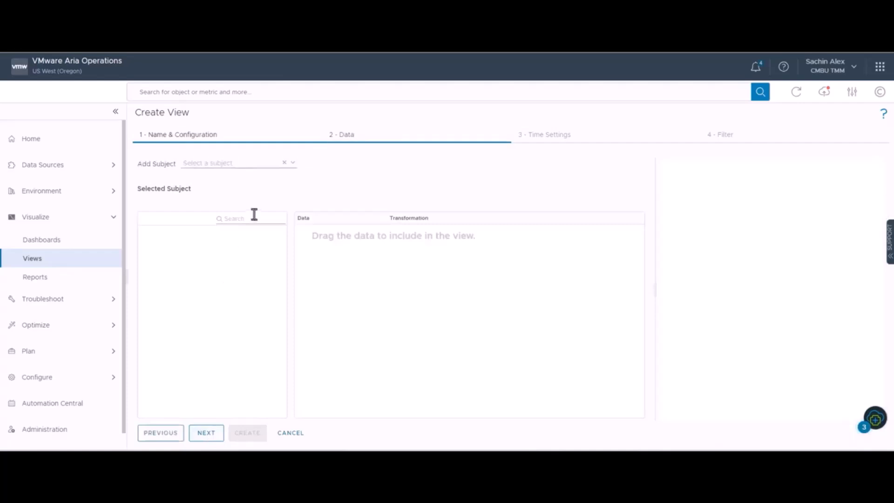
left_click(232, 164)
type("h")
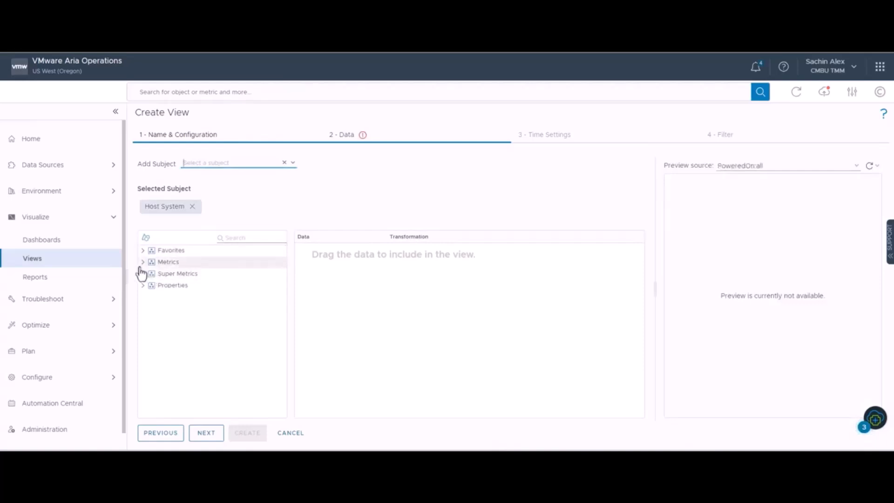
Step: Add the Number of CPUs (Cores) metric from the Hardware CPU Information group to the view's data
left_click(143, 262)
left_click(153, 378)
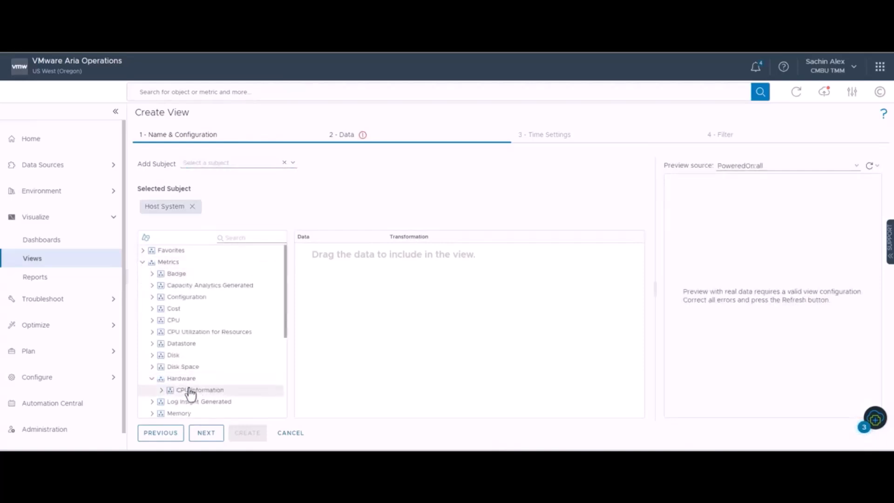
scroll(191, 393, "down", 1)
left_click(162, 357)
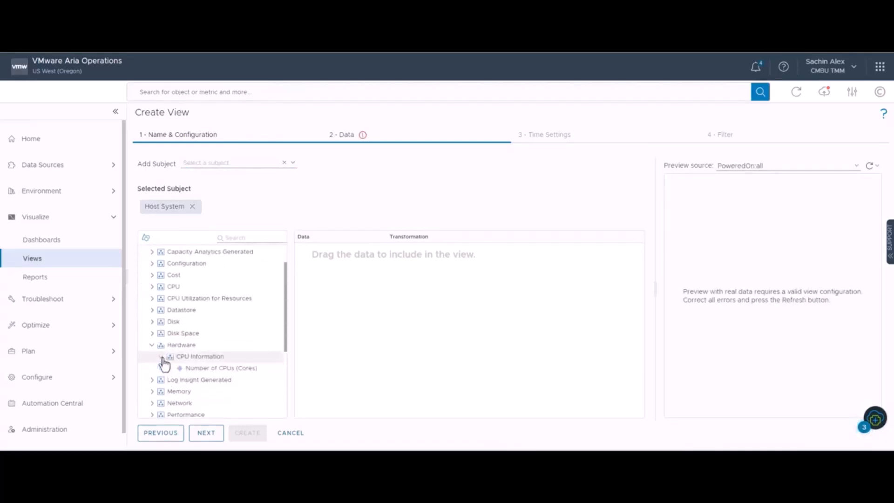
left_click_drag(208, 369, 337, 315)
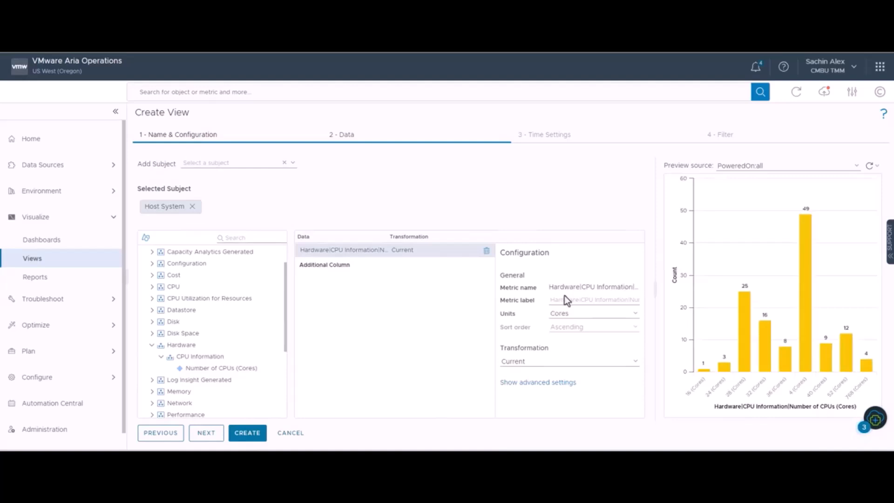
Step: Label the metric "vCPU count for Host" and create the view, keeping the default time settings and adding no filter
left_click(585, 303)
type("vCPU count for Host")
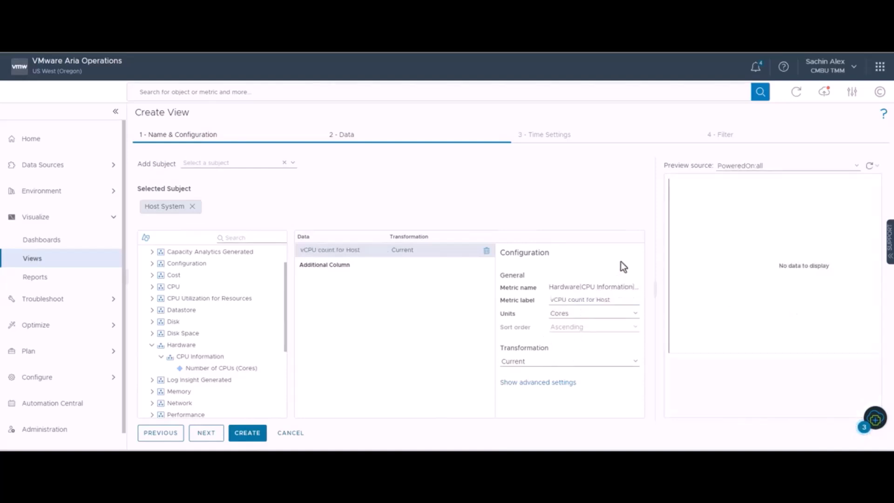
left_click(207, 433)
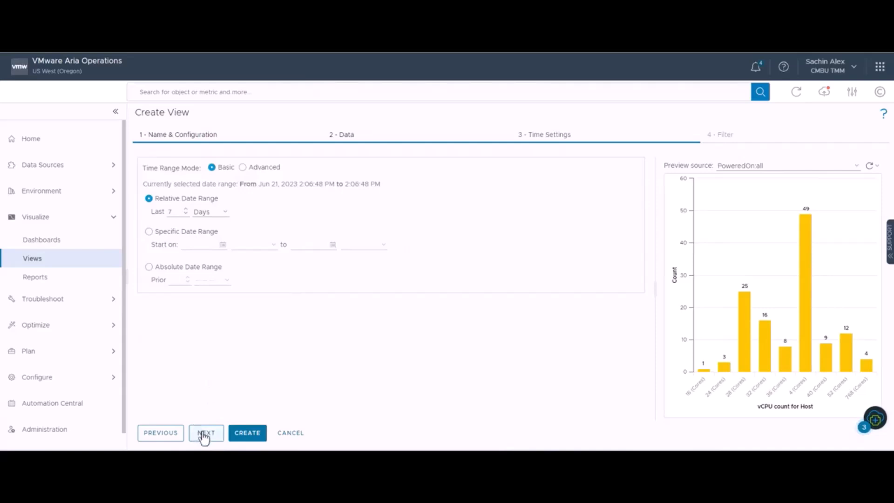
left_click(205, 434)
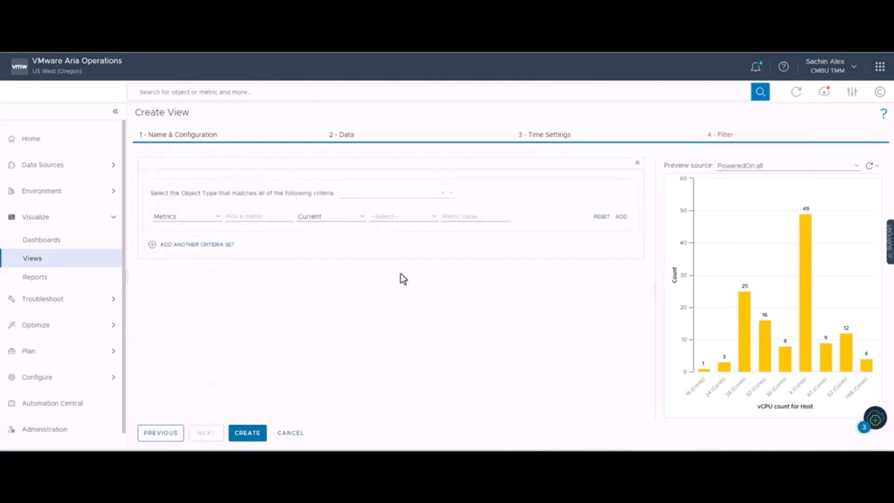
left_click(248, 434)
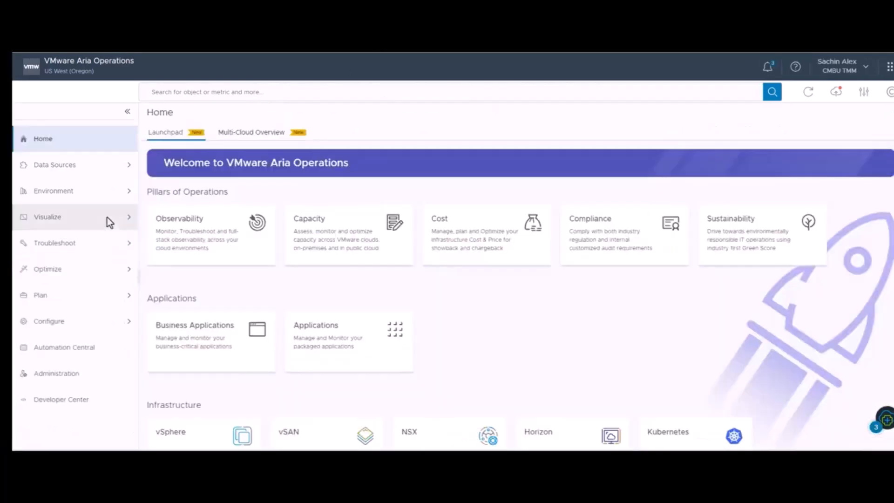
Step: Start creating a new dashboard
left_click(110, 219)
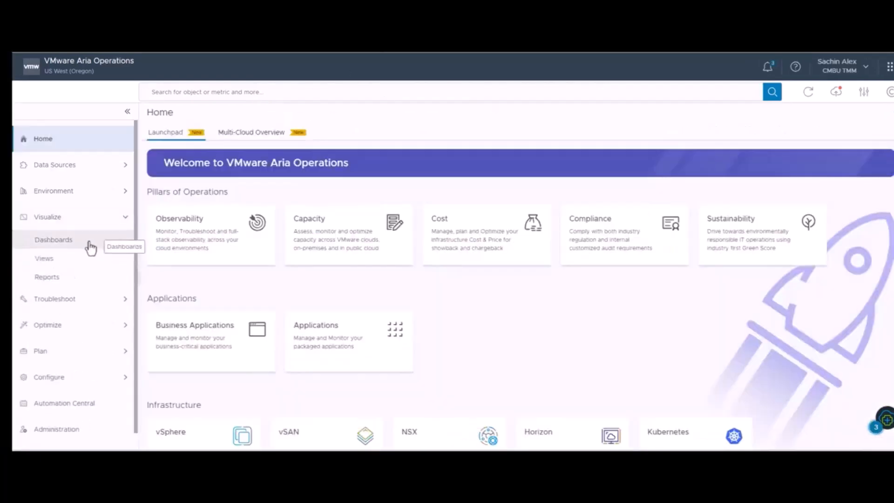
left_click(90, 242)
left_click(272, 181)
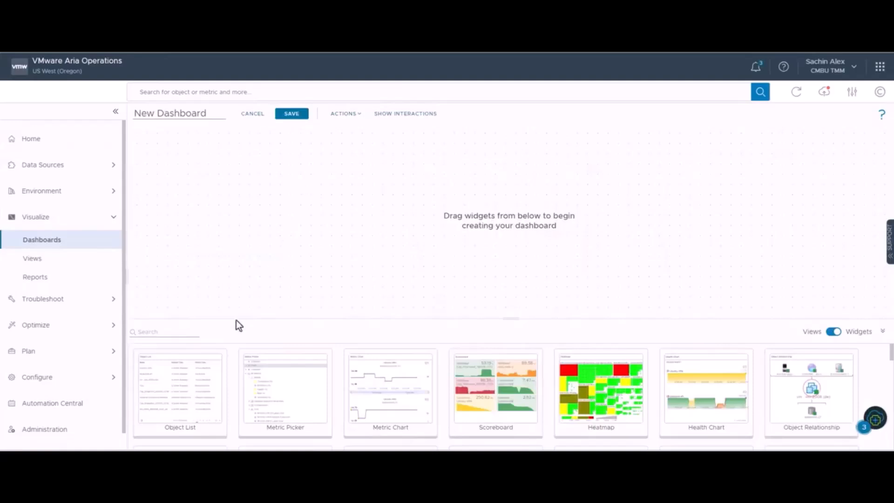
Step: Name the dashboard "sach-VM list with metrics and properties"
triple_click(205, 114)
key("BackSpace")
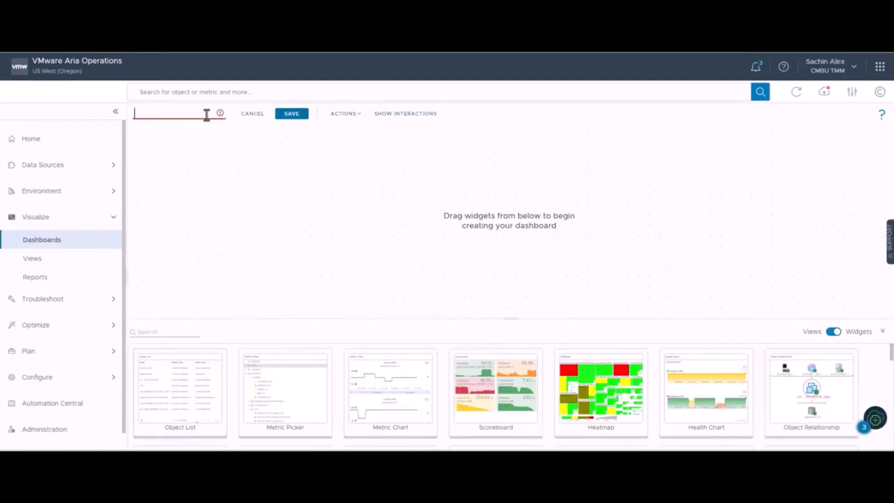
type("sad")
type("h-VM lis")
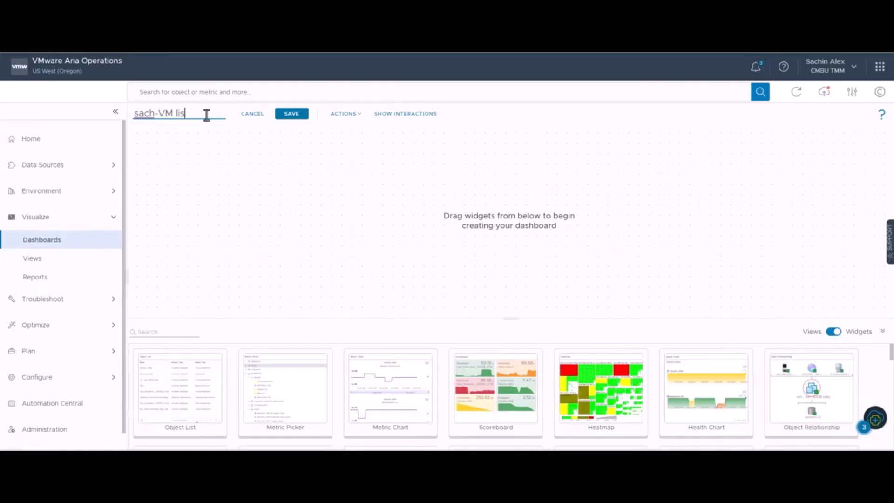
type("t with me")
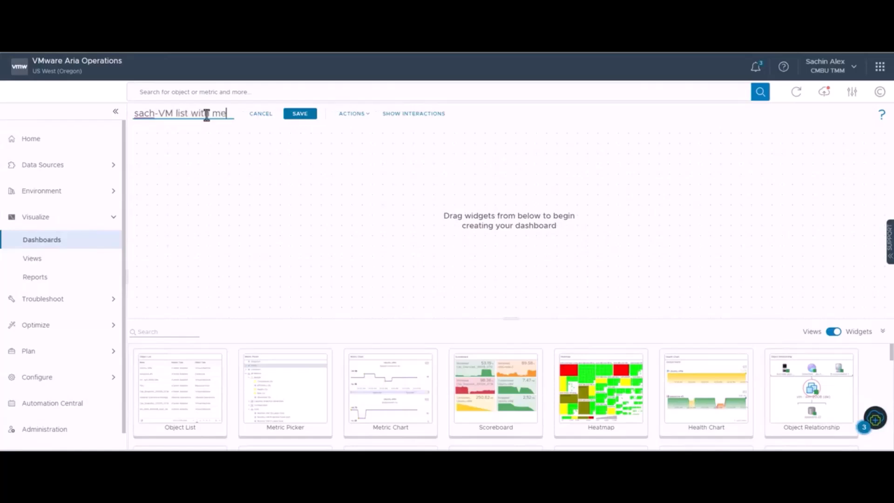
type("trics and p")
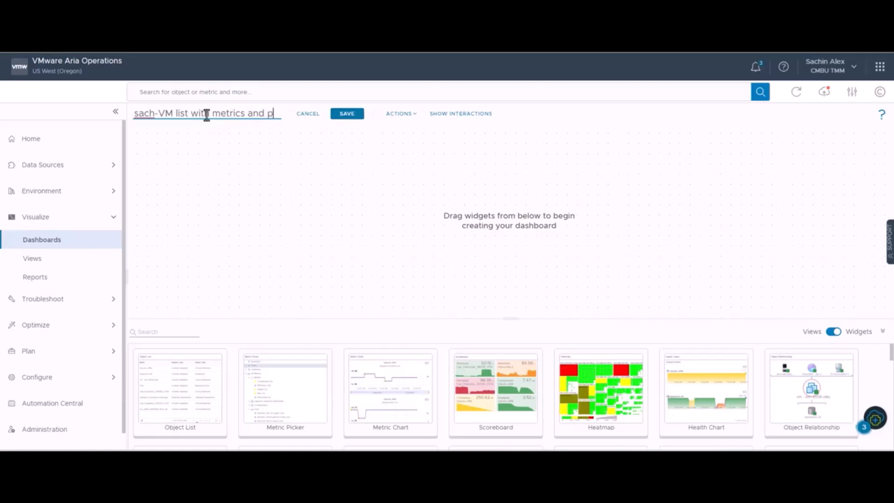
type("roperties")
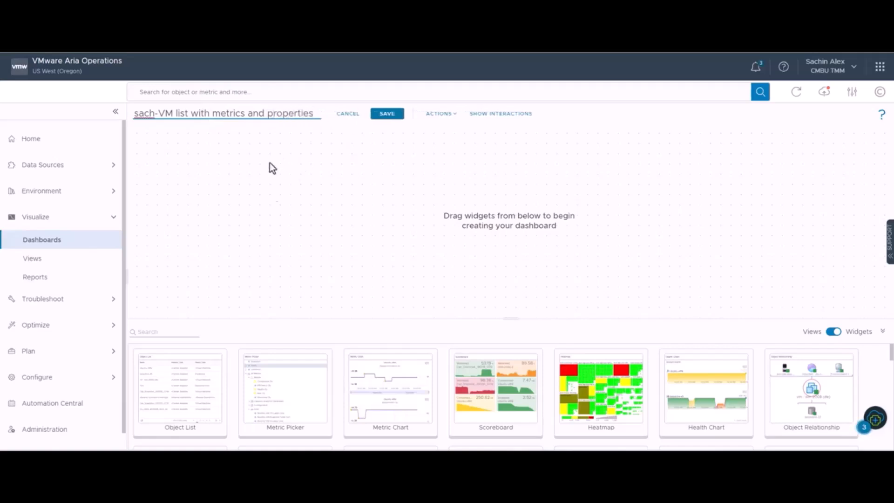
Step: Add an Object List widget to the dashboard and widen it to cover most of the canvas
left_click_drag(190, 413, 265, 221)
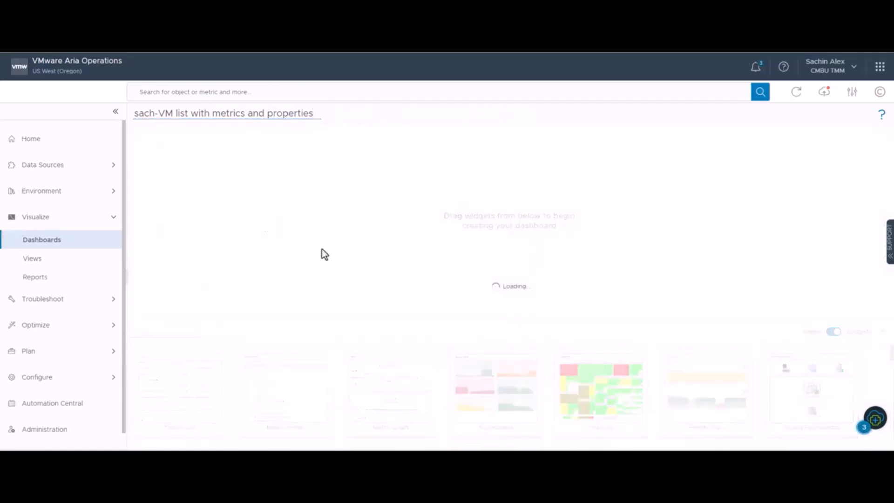
left_click_drag(376, 279, 580, 279)
left_click_drag(651, 270, 651, 269)
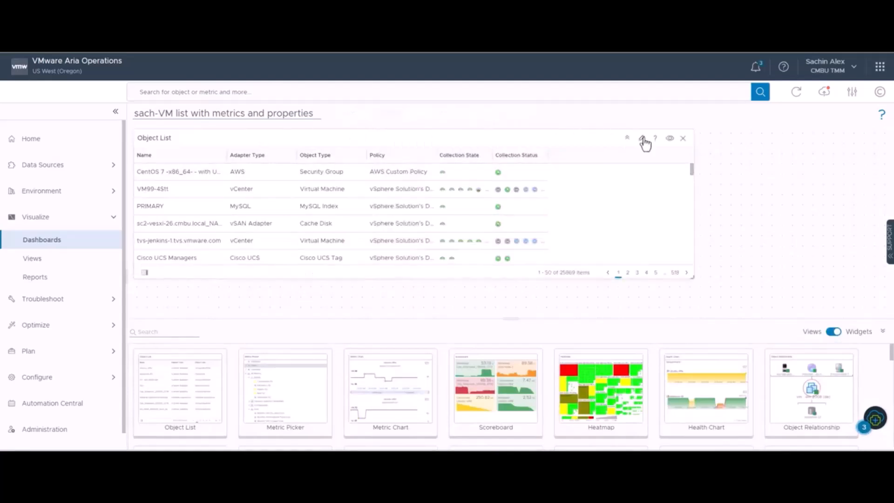
Step: Open the Object List widget's configuration and rename the widget "Select vCenter"
left_click(643, 139)
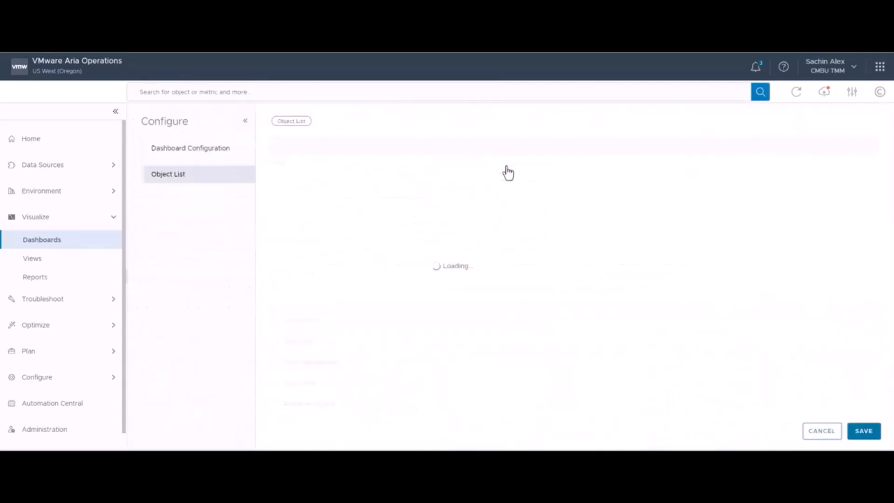
left_click(338, 121)
key("BackSpace")
key("BackSpace")
key("BackSpace")
key("BackSpace")
key("BackSpace")
key("BackSpace")
key("BackSpace")
key("BackSpace")
key("BackSpace")
key("BackSpace")
key("BackSpace")
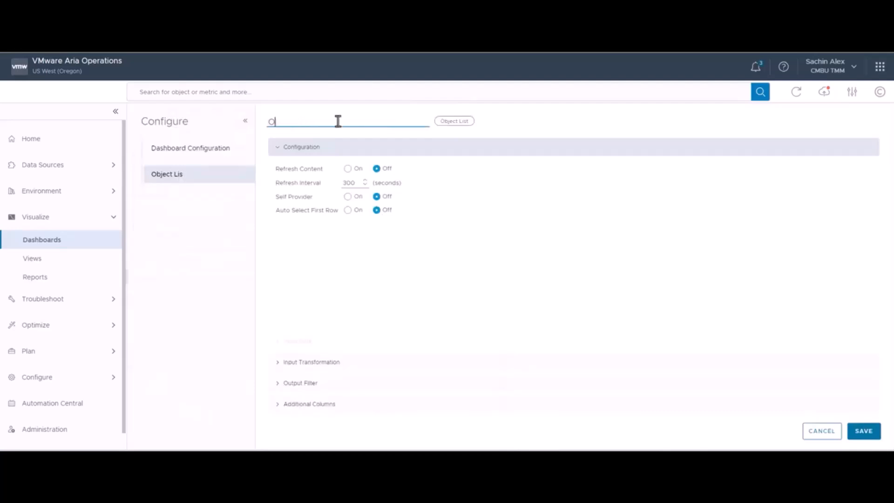
type("Select vCenter")
Step: Turn on Self Provider, filter the widget's output by the vSphere World entry under vSphere World, and save the configuration
left_click(350, 197)
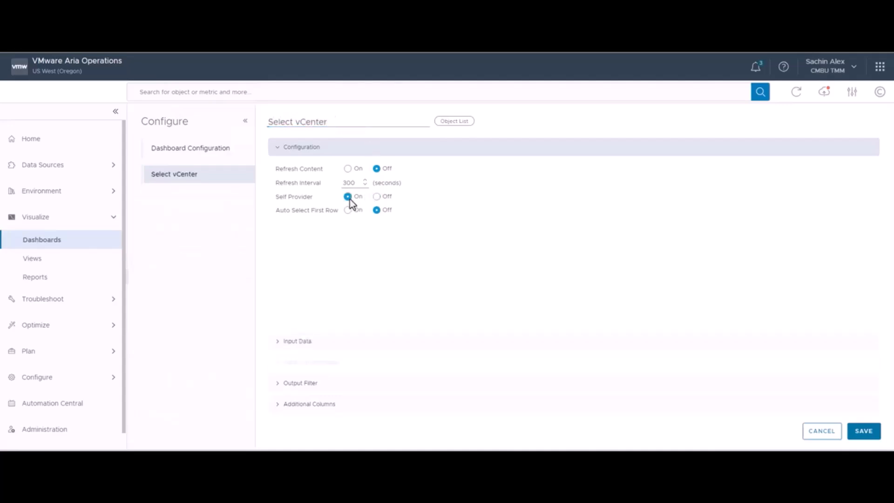
left_click(277, 384)
scroll(556, 339, "down", 10)
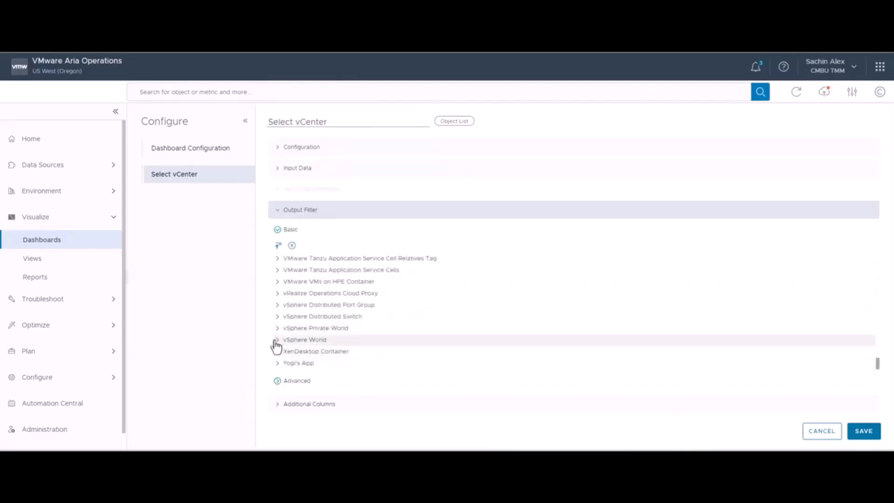
left_click(320, 341)
left_click(313, 353)
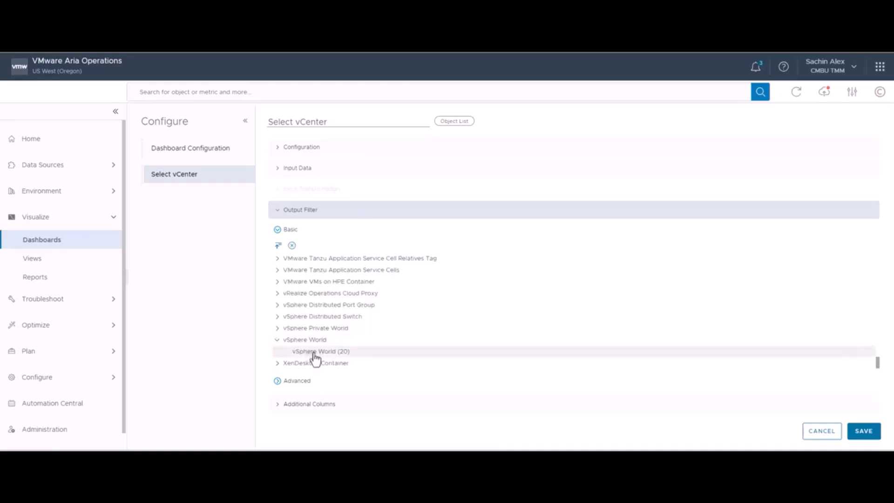
left_click(859, 430)
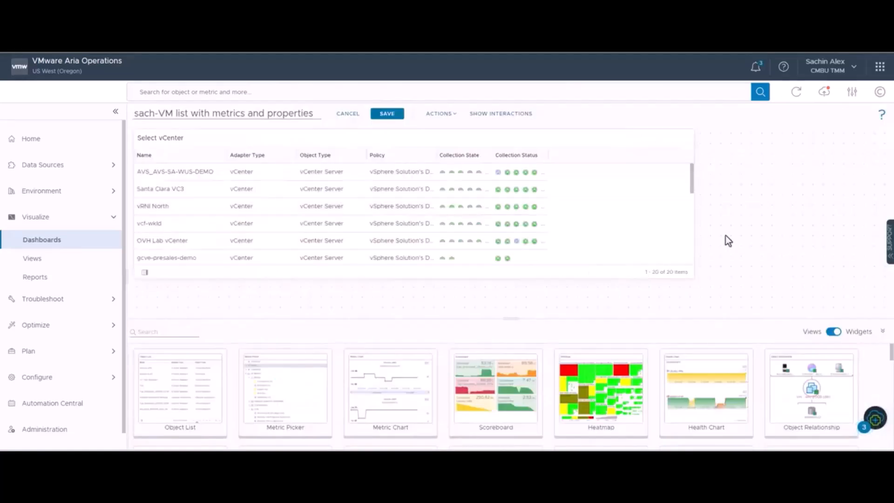
Step: Add a List view below the Select vCenter widget and widen it to the same width
left_click(835, 332)
left_click_drag(200, 396, 191, 303)
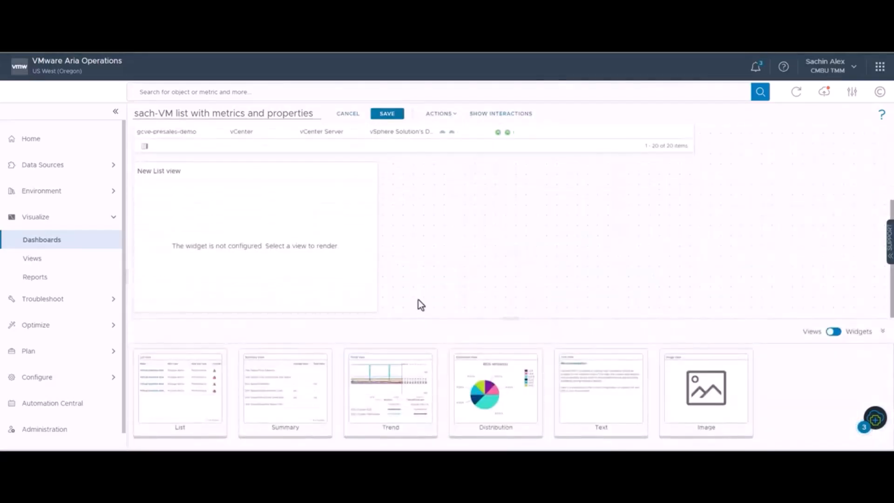
mouse_move(377, 311)
left_mouse_down()
mouse_move(558, 315)
mouse_move(690, 299)
left_mouse_up()
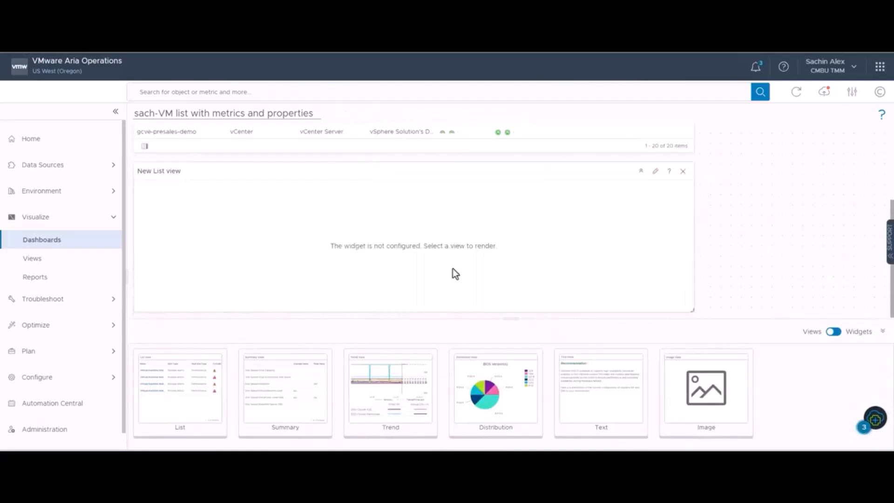
Step: Open the new List view widget's configuration and rename the widget "VM list"
left_click(657, 173)
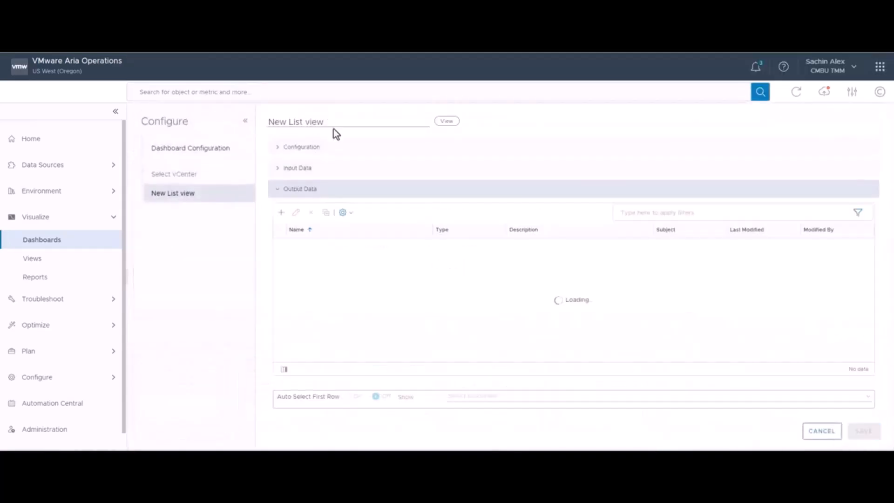
left_click(332, 125)
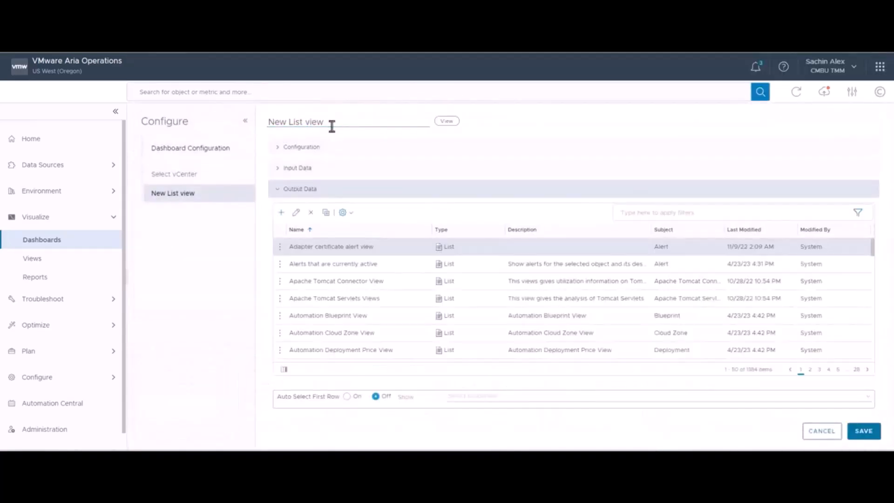
double_click(332, 126)
key("BackSpace")
key("BackSpace")
key("BackSpace")
key("BackSpace")
key("BackSpace")
key("BackSpace")
key("BackSpace")
key("BackSpace")
key("BackSpace")
key("BackSpace")
type("VM list")
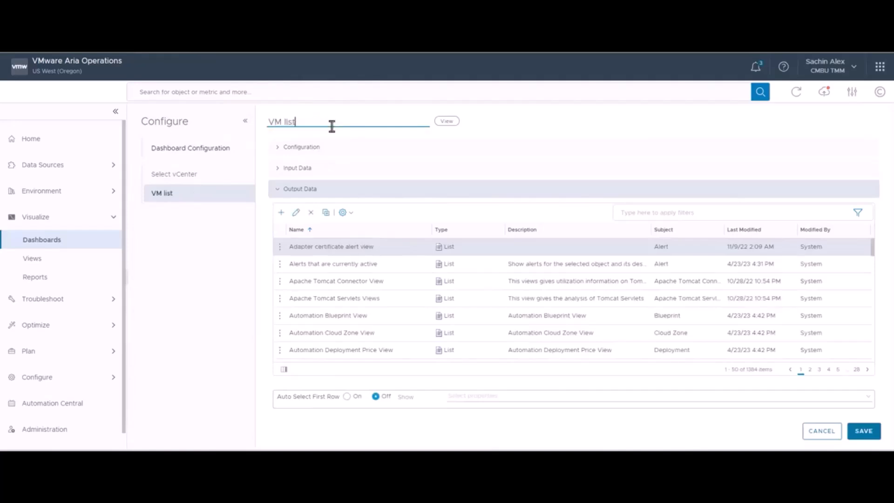
Step: Filter the output views by "sach", use "sach-demo-VM list with Metrics and Properties" as the widget's view, and save the configuration
left_click(544, 141)
left_click(277, 147)
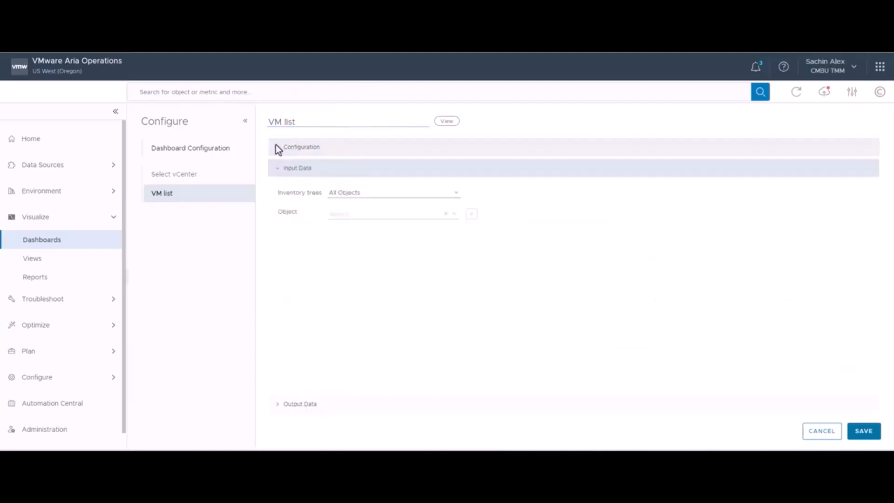
left_click(279, 169)
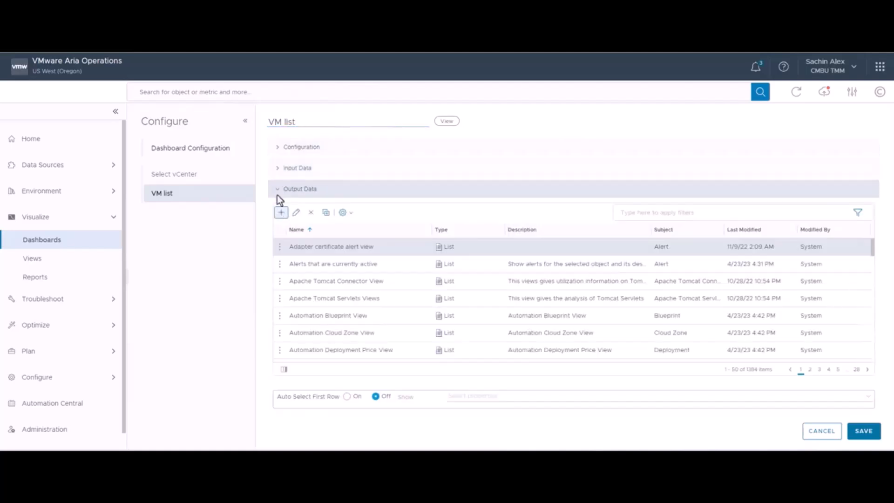
left_click(731, 212)
type("sac")
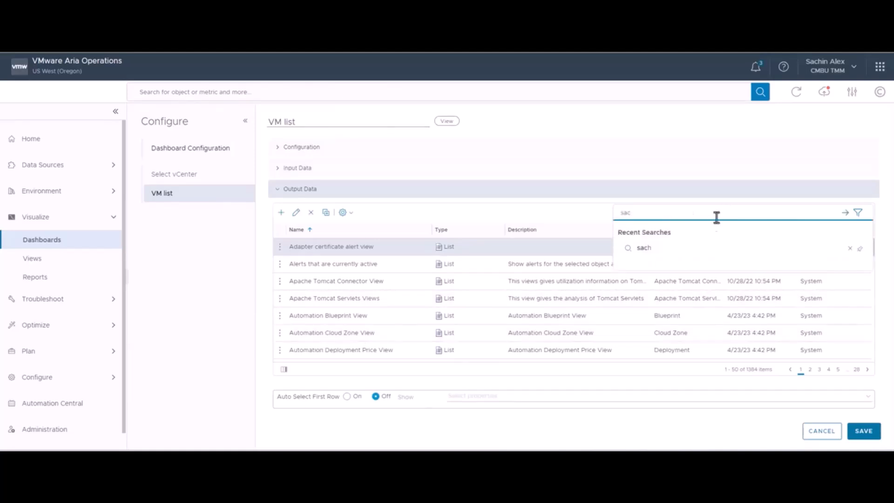
left_click(664, 249)
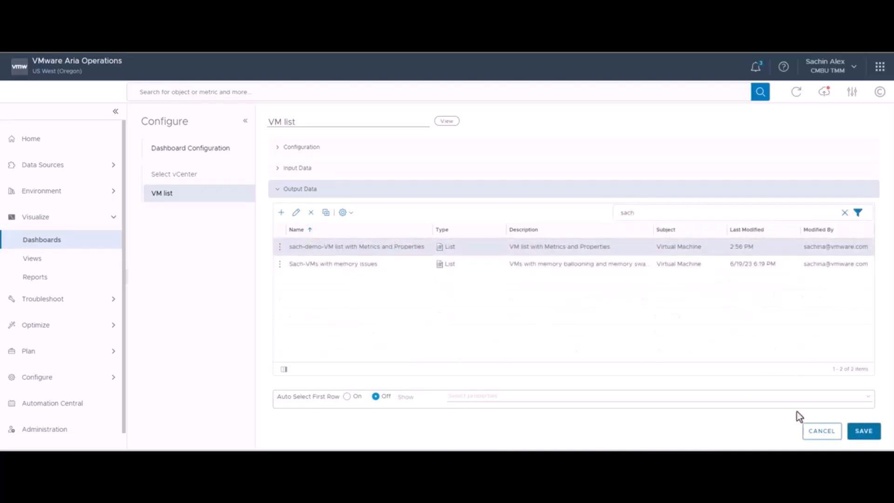
left_click(856, 433)
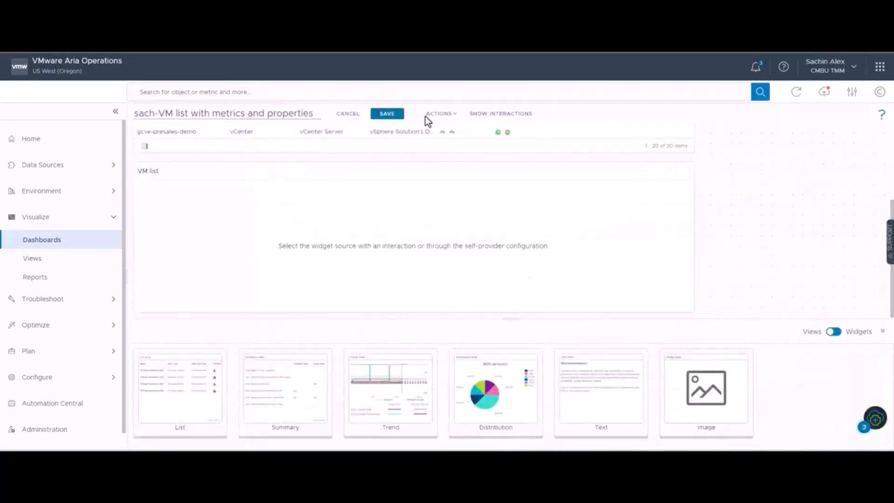
Step: Create a widget interaction that passes the selected object from Select vCenter to VM list
left_click(514, 115)
left_click_drag(377, 184, 378, 256)
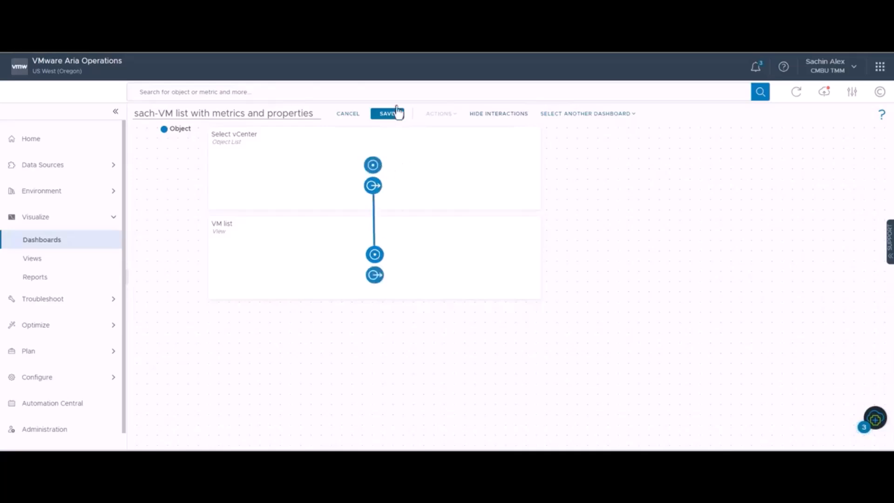
Step: Save the dashboard and select vRNI North in Select vCenter to check the virtual machines in VM list
left_click(388, 116)
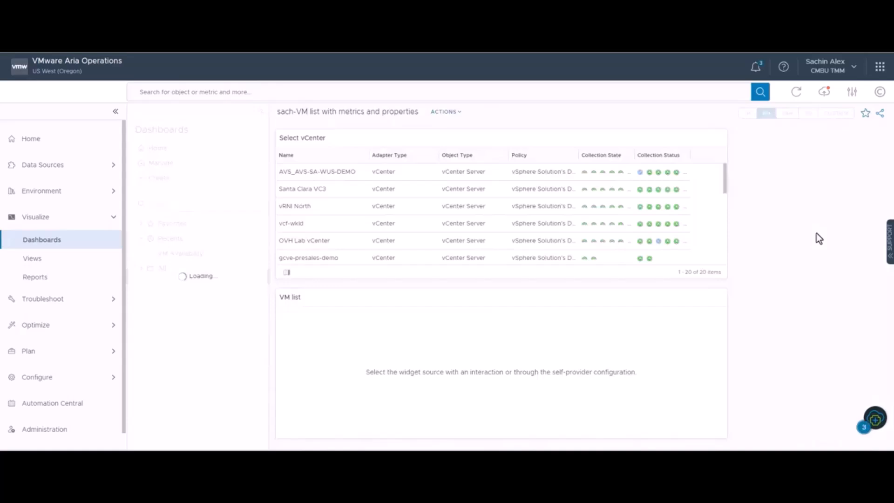
left_click(331, 210)
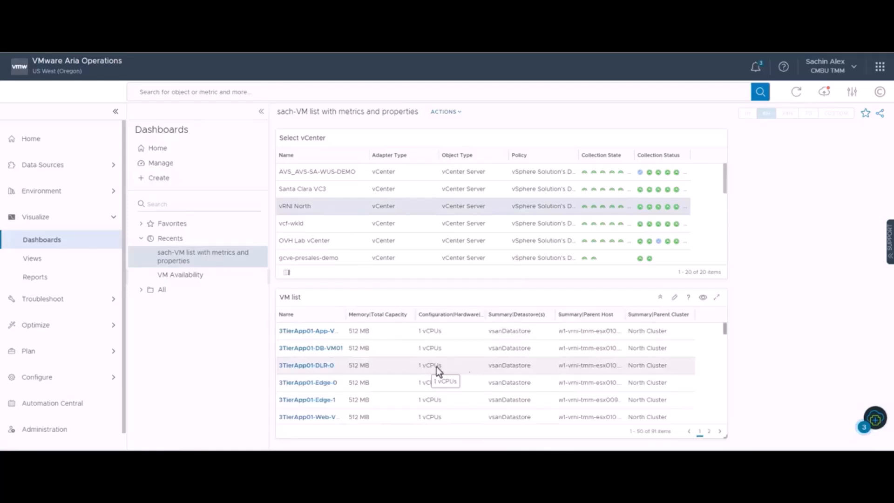
scroll(359, 228, "down", 4)
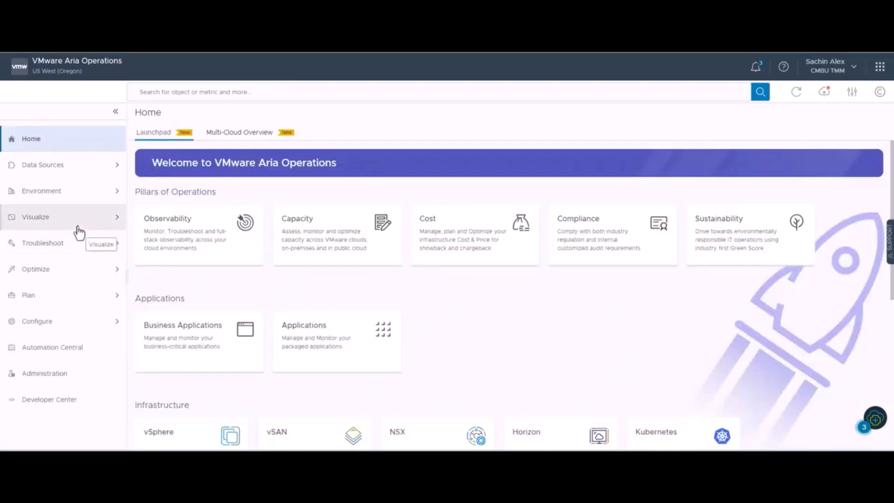
Step: Create a report template named "sach-VMs with metrics and properties" with the description "VMs with metrics and properties"
left_click(78, 222)
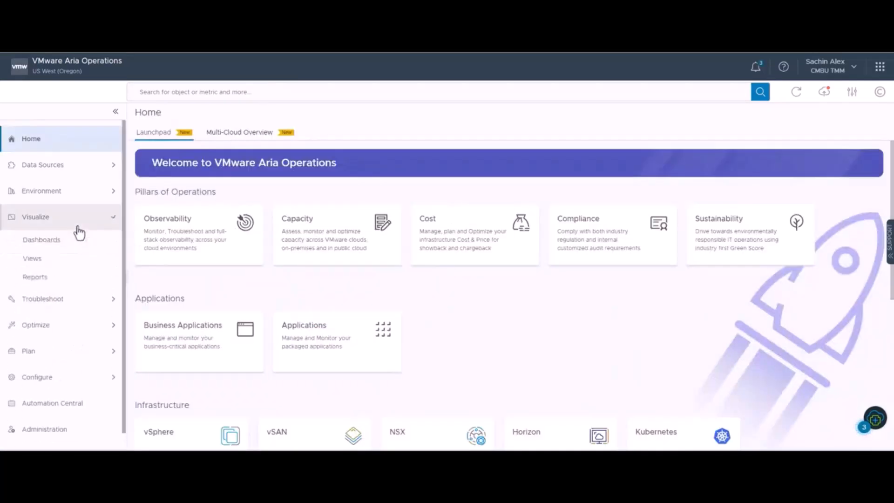
left_click(57, 280)
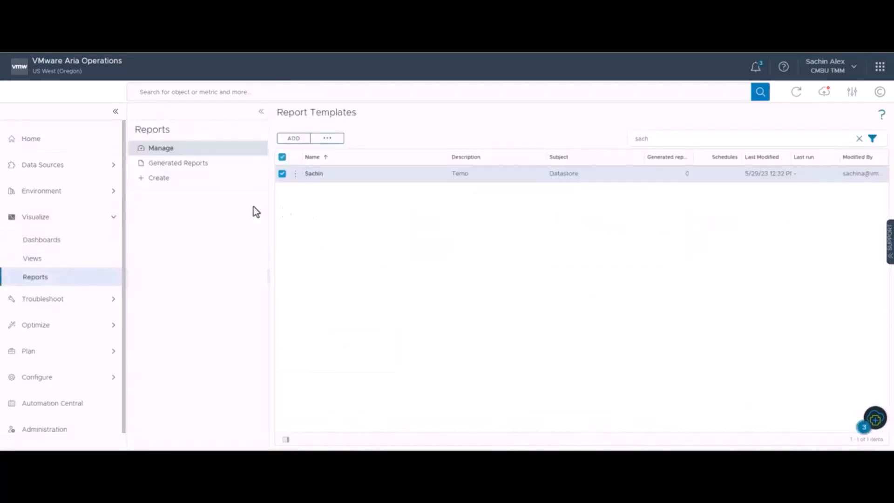
left_click(179, 183)
left_click(243, 131)
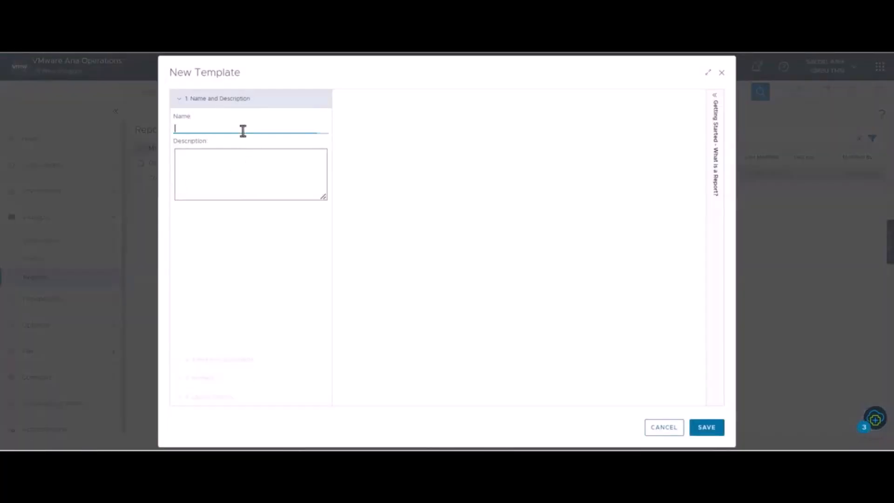
type("sach")
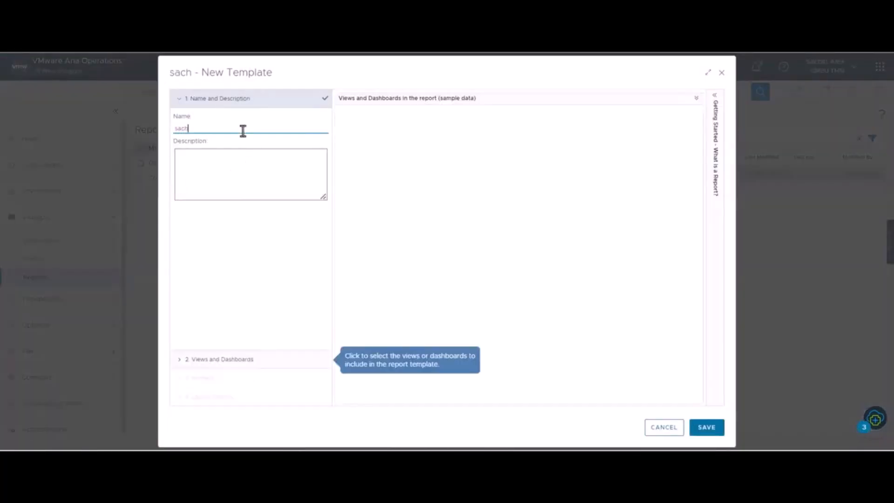
type("-")
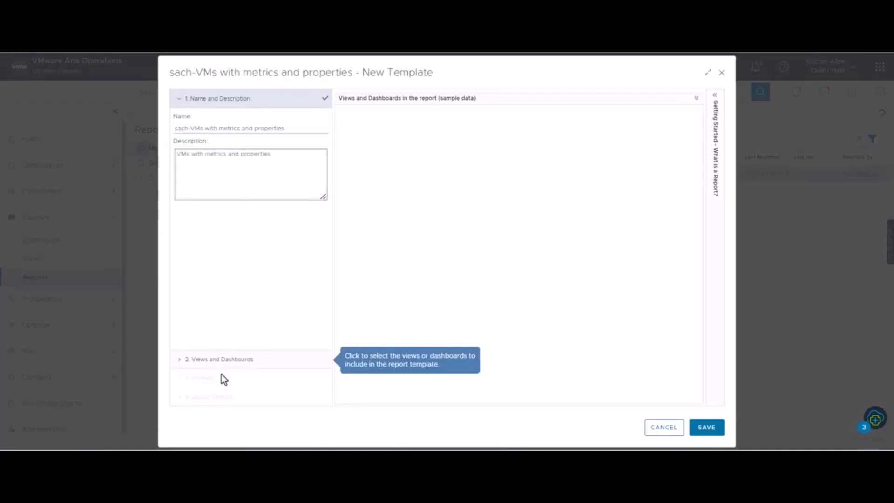
Step: Filter the report template's available views by "sach" and add "sach-demo-VM list with Metrics and Properties" to the report
left_click(188, 359)
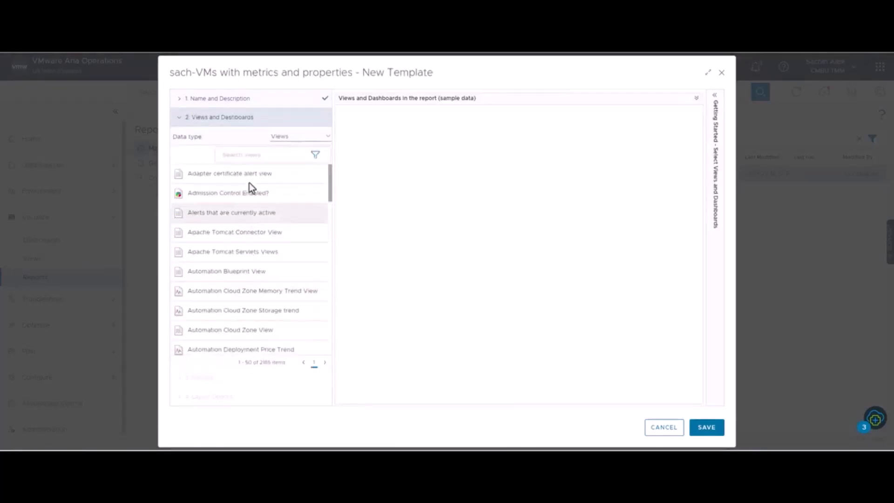
left_click(253, 157)
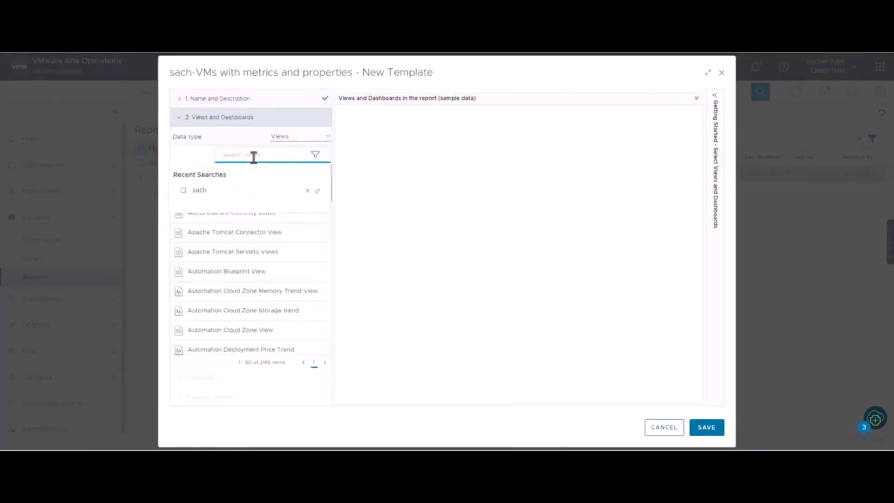
left_click(213, 192)
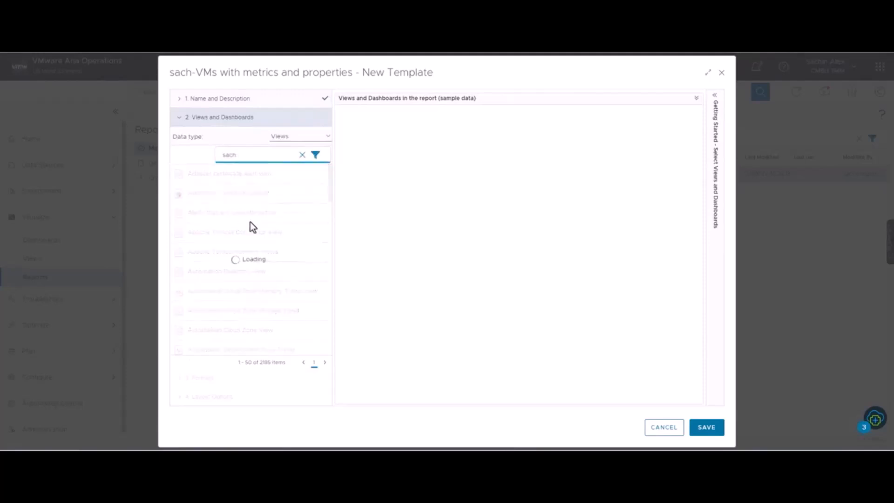
left_click(213, 176)
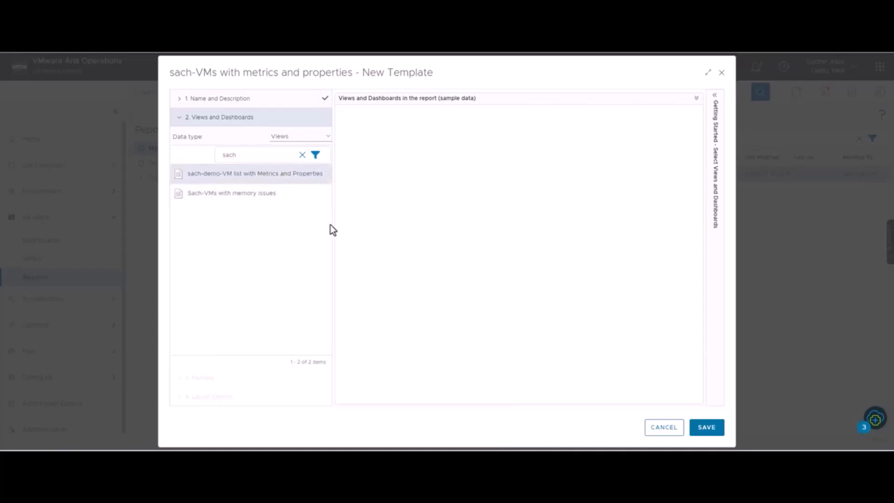
double_click(273, 177)
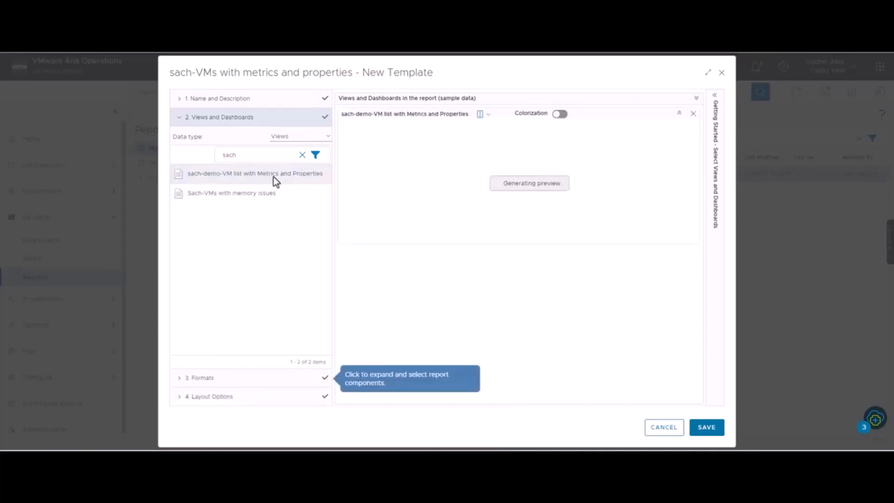
Step: Include a cover page, table of contents and footer in the report layout, and save the template
left_click(183, 377)
left_click(178, 398)
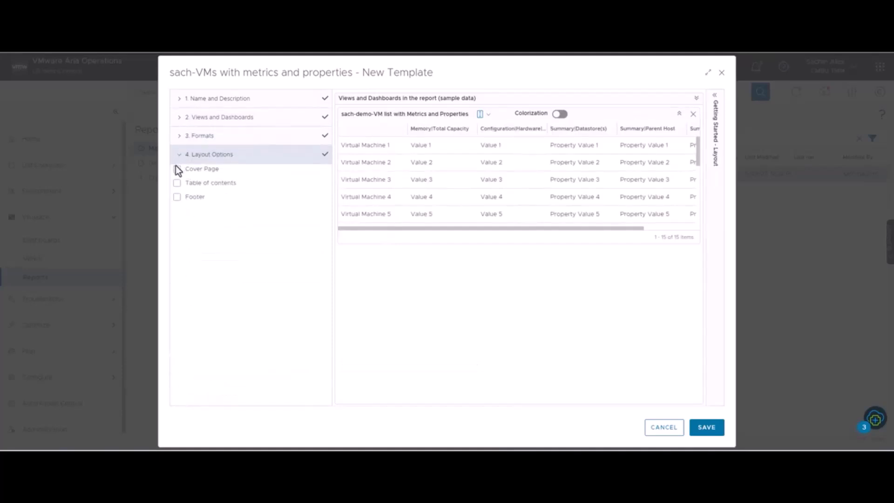
left_click(177, 170)
left_click(177, 183)
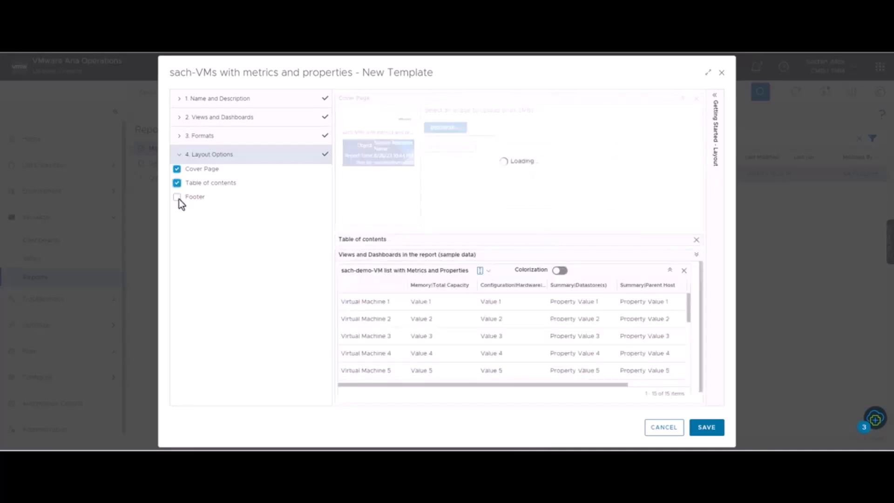
left_click(178, 198)
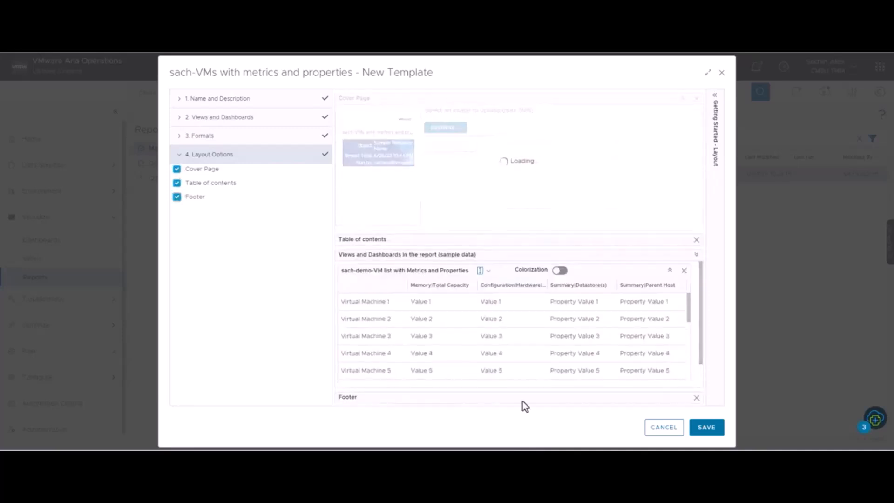
left_click(718, 434)
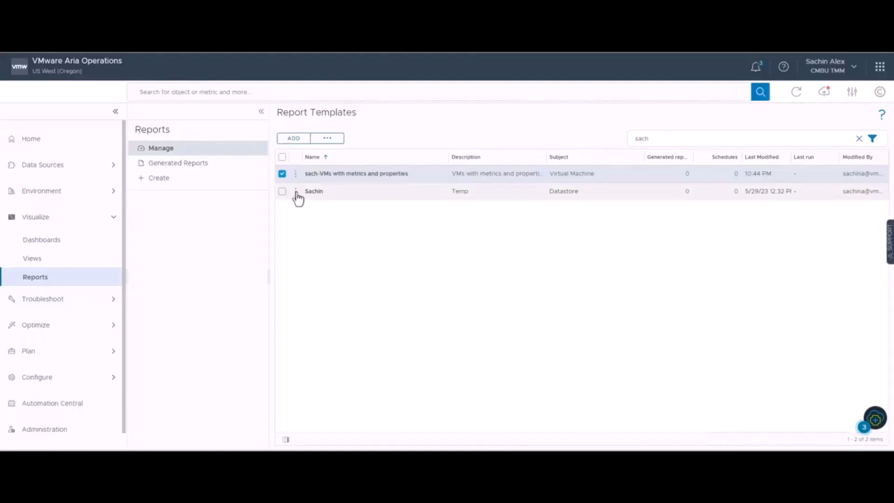
Step: Run the "sach-VMs with metrics and properties" report template for the vRNI North vCenter Server
left_click(295, 175)
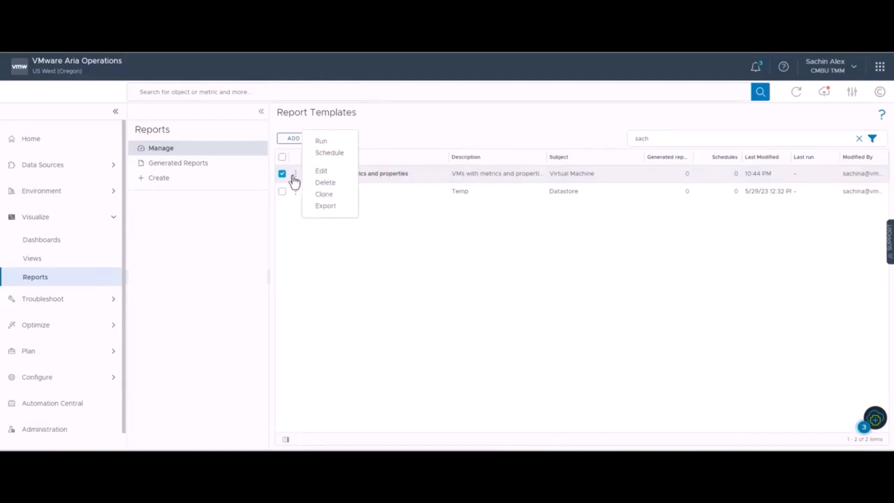
left_click(324, 145)
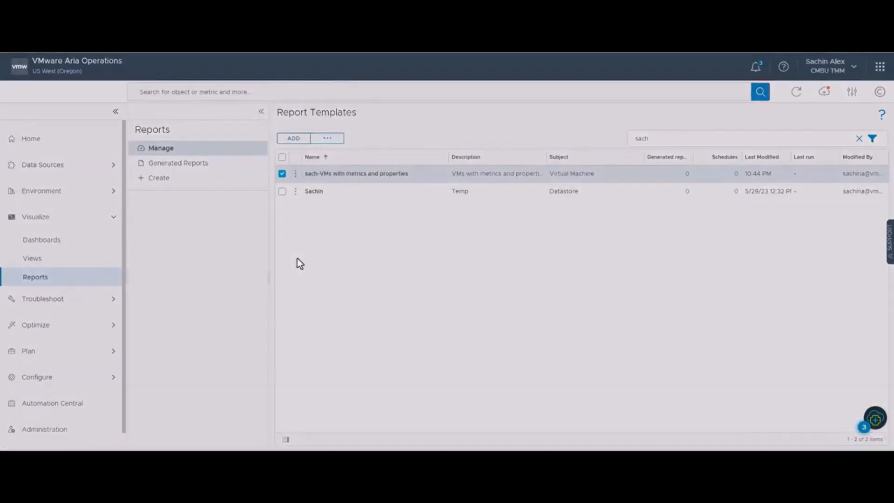
scroll(426, 294, "down", 1)
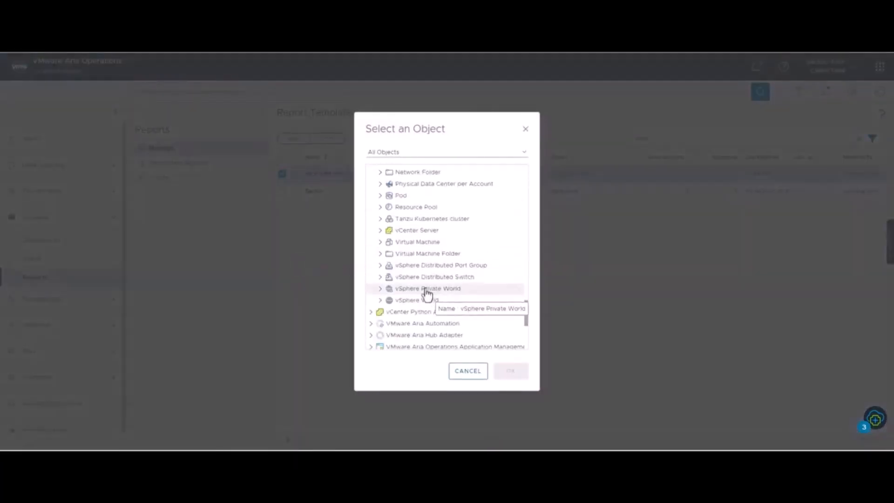
left_click(380, 230)
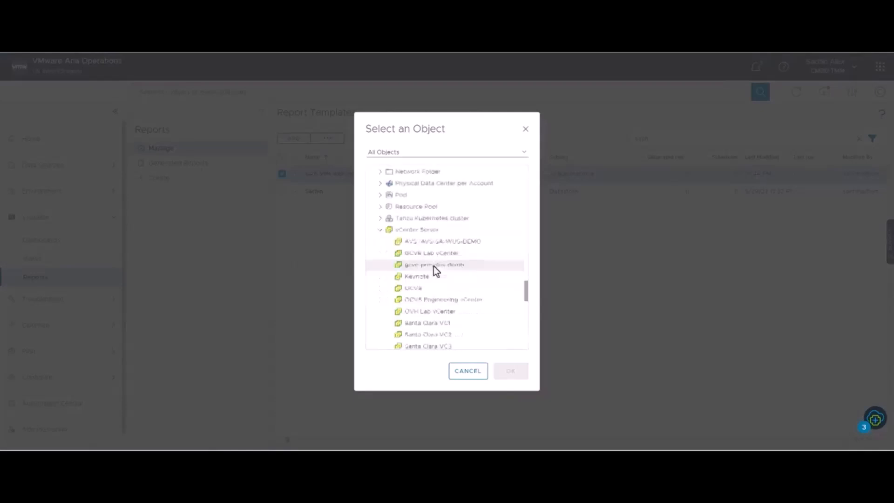
scroll(453, 313, "down", 5)
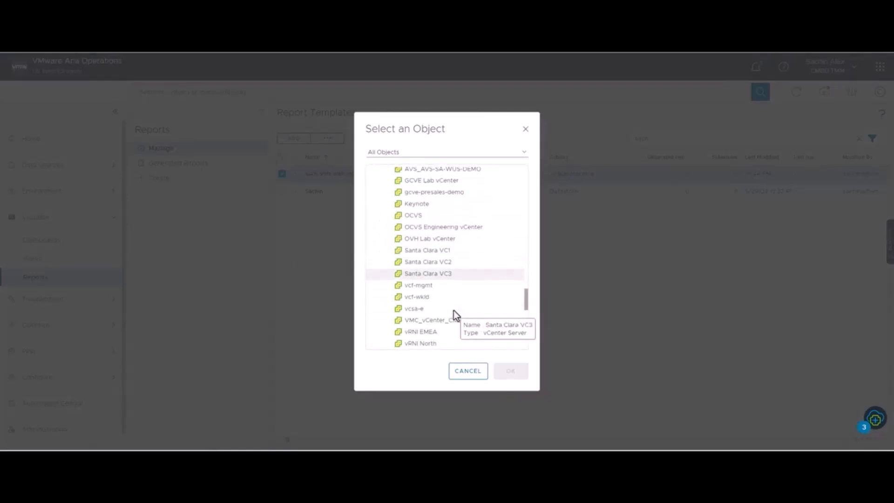
scroll(437, 303, "down", 1)
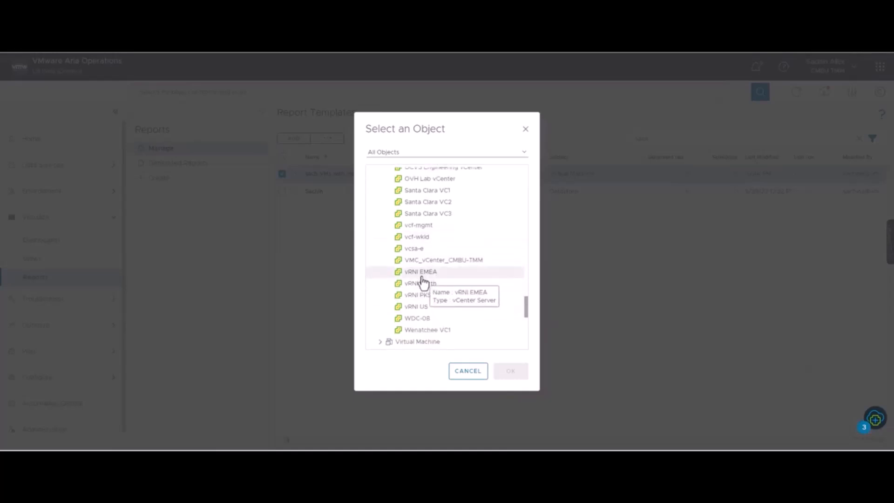
left_click(510, 371)
Step: Select the newest generated "sach-VMs with metrics and properties" report for vRNI North and download it as a PDF
left_click(188, 175)
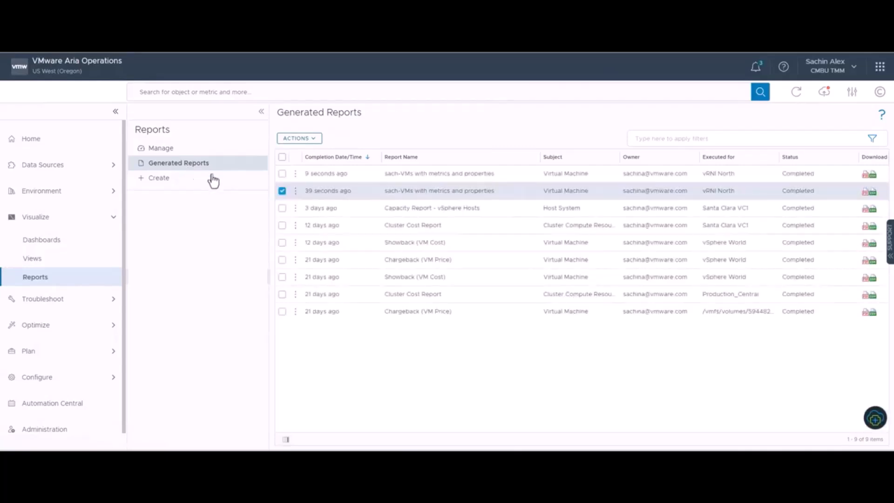
left_click(283, 174)
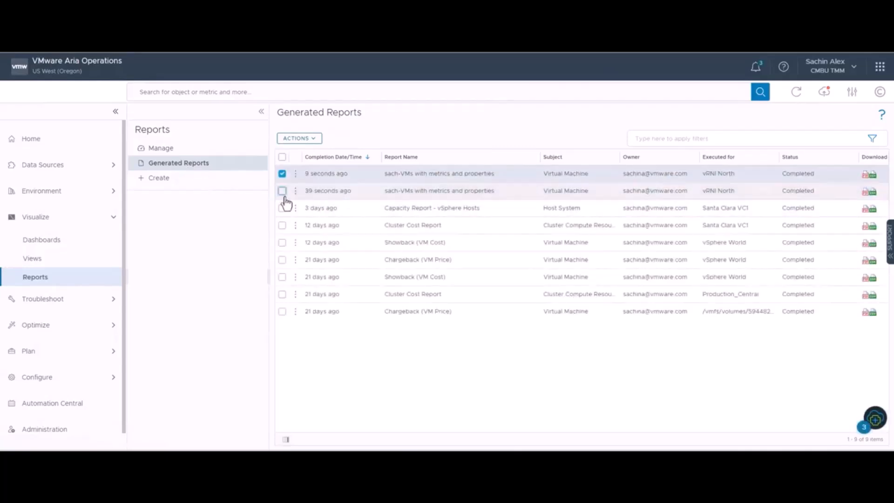
left_click(865, 177)
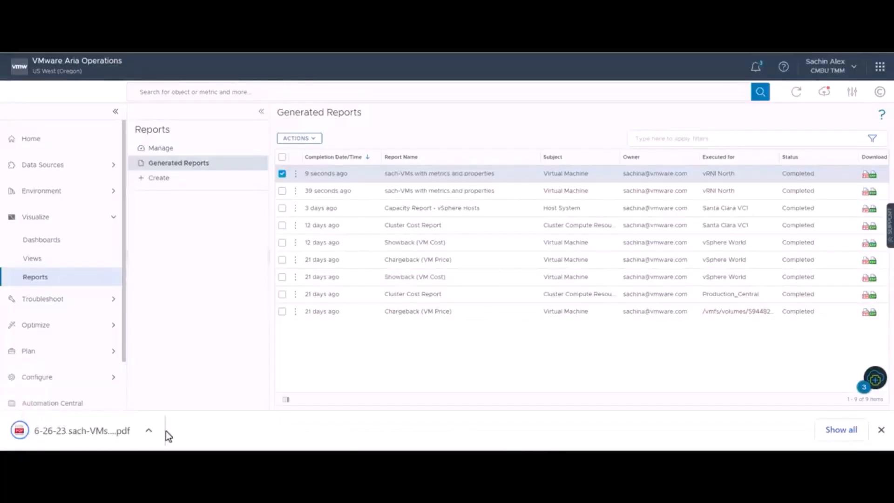
Step: Open the downloaded PDF report and examine its VM table of metrics and properties
left_click(113, 440)
scroll(461, 266, "down", 10)
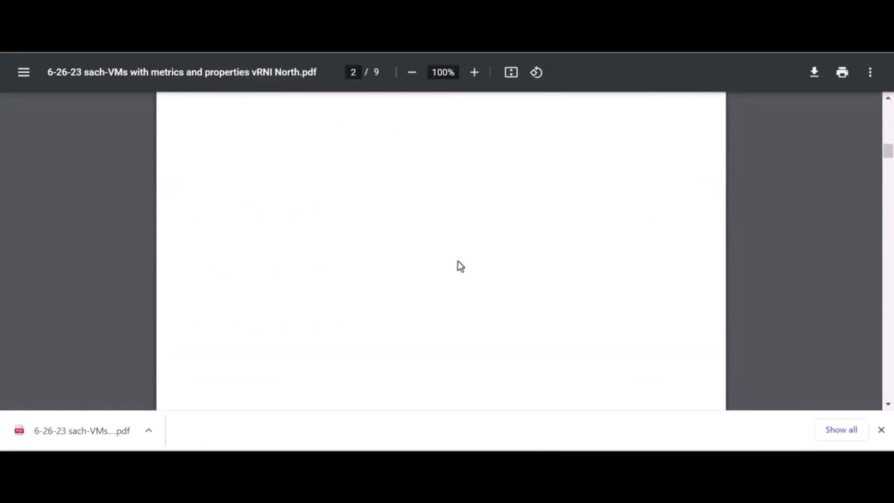
scroll(461, 266, "down", 3)
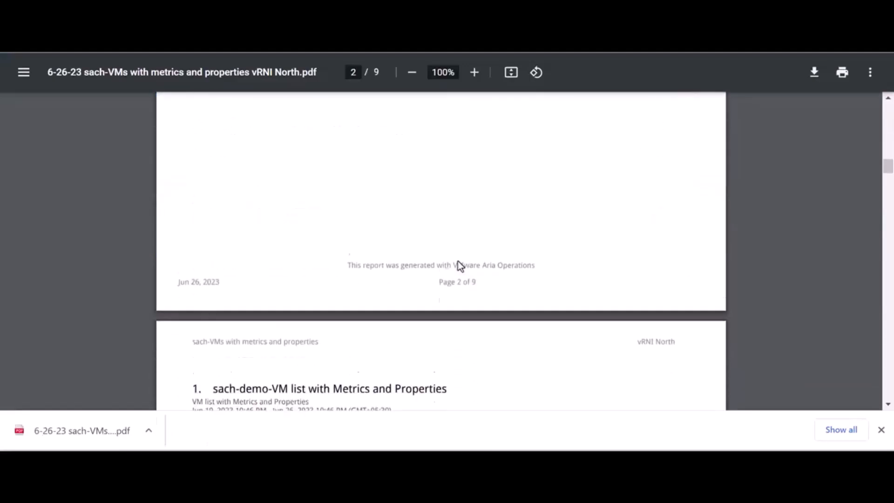
scroll(461, 266, "down", 6)
scroll(457, 260, "down", 6)
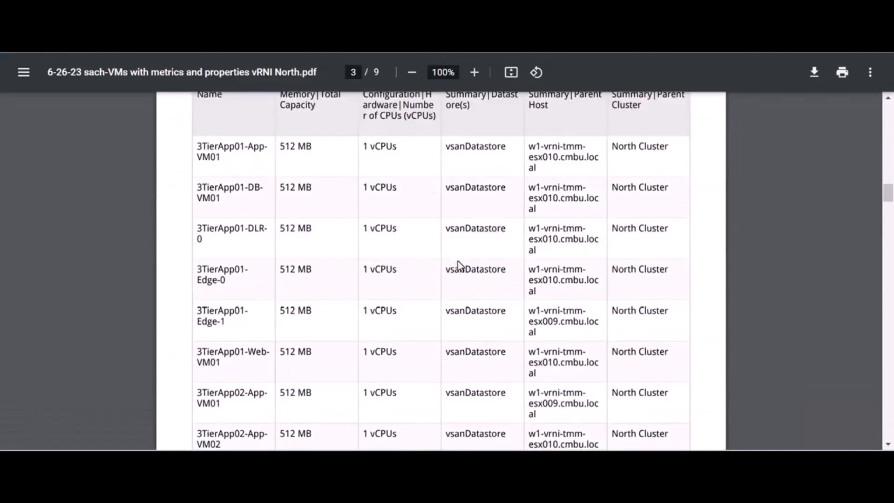